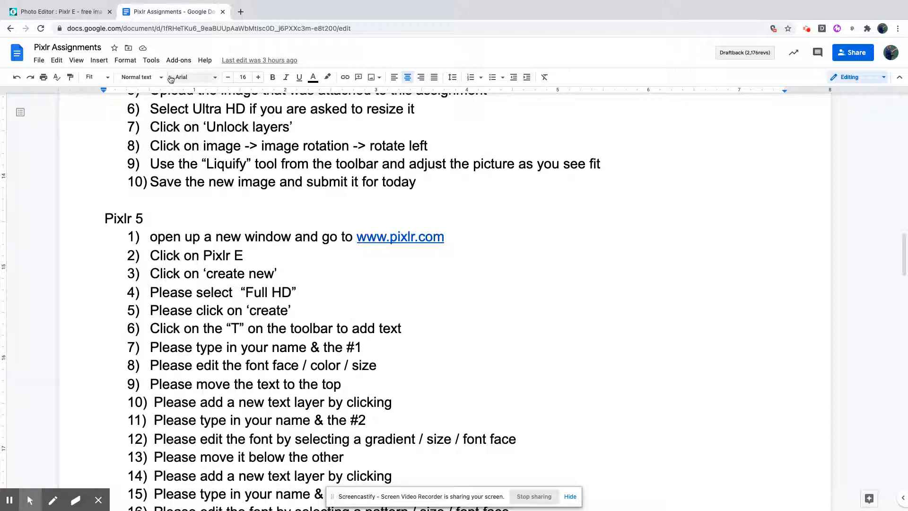
Switch to Pixlr and add a text layer containing your full name followed by #1.
left_click(69, 14)
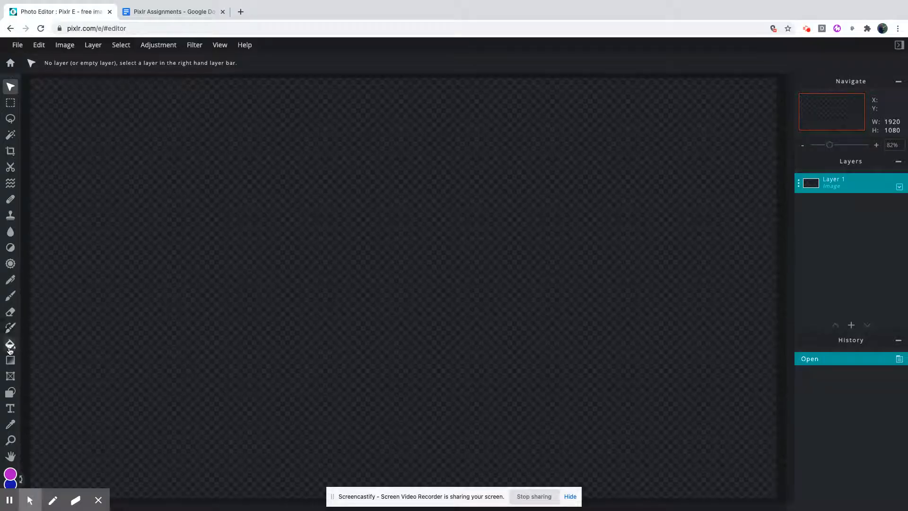
left_click(11, 409)
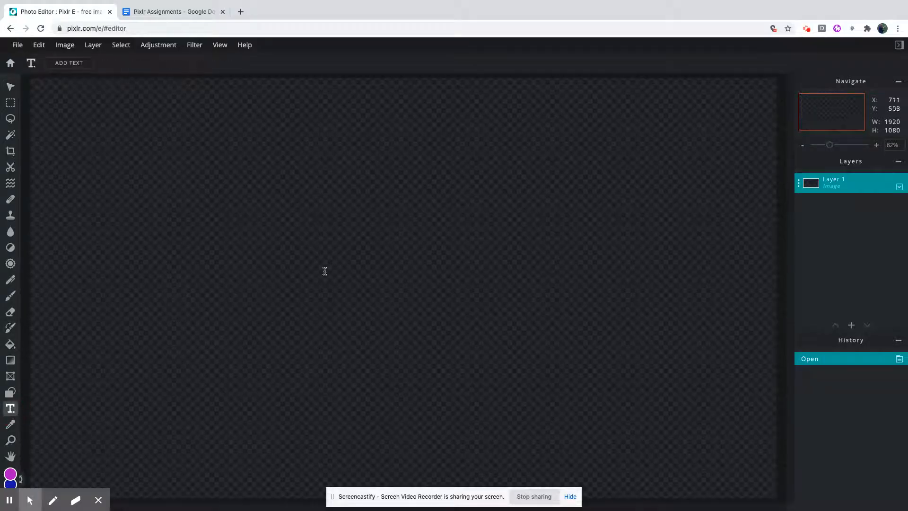
left_click(369, 237)
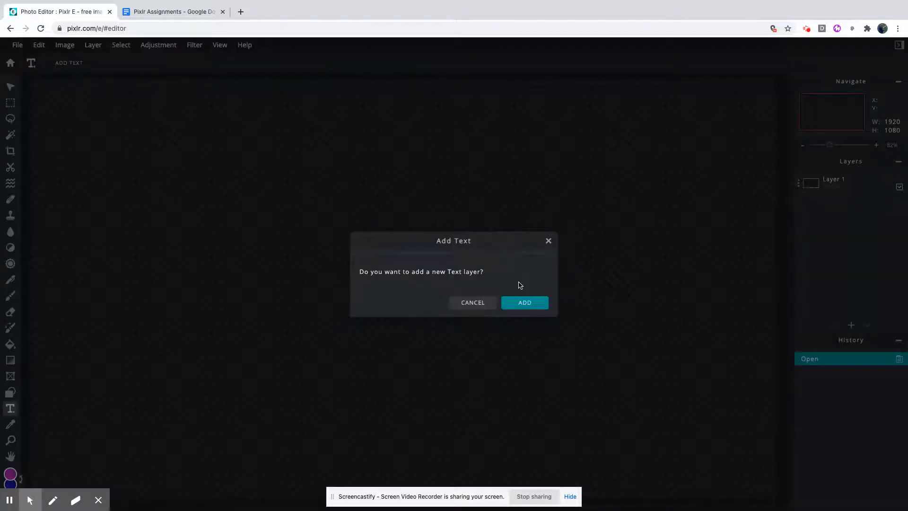
left_click(528, 303)
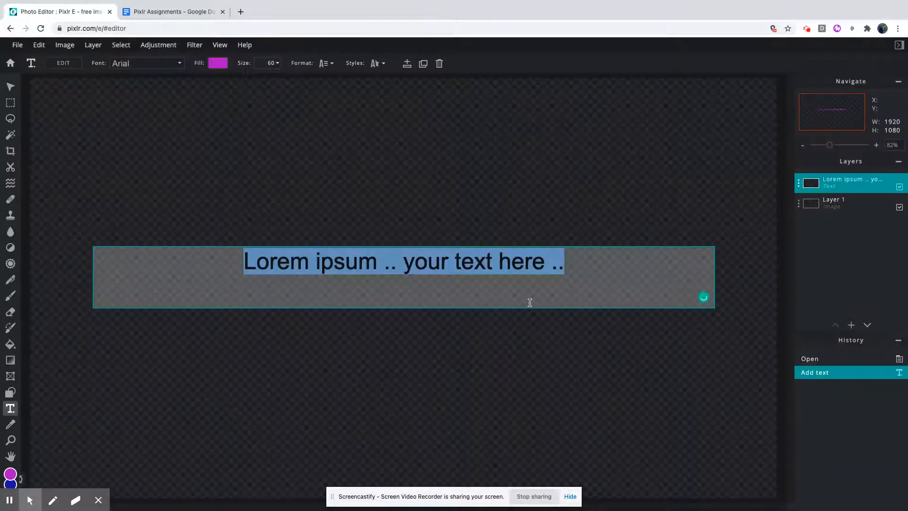
type("William M")
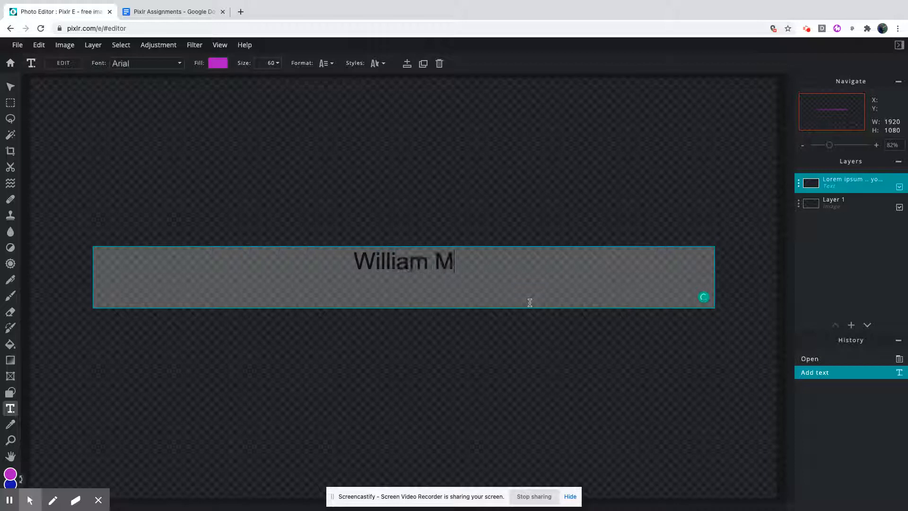
type("cCarthy ")
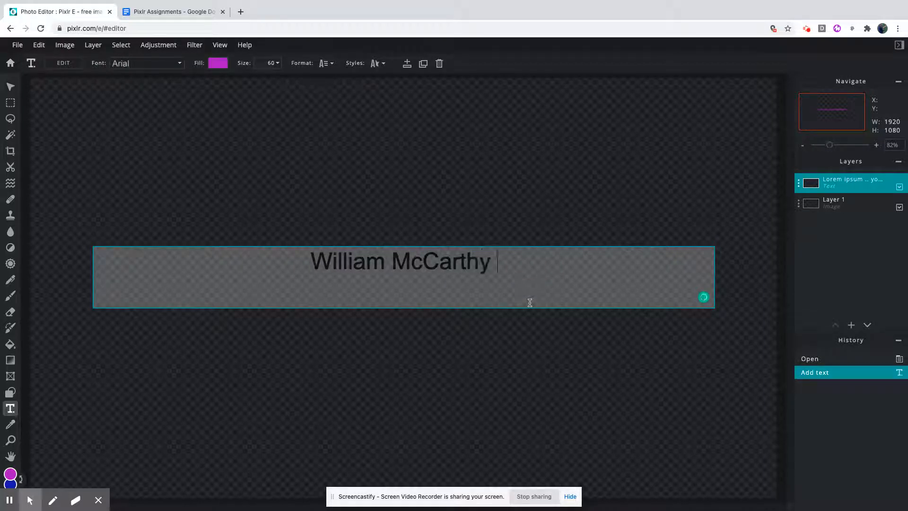
type("#1")
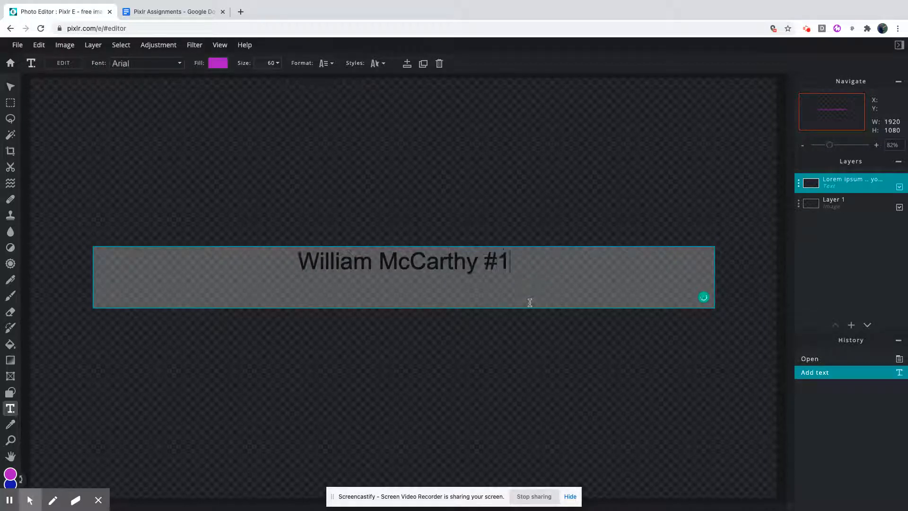
Format the #1 text with a green #11D06D fill, size 90 and the Aberus font.
left_click(227, 64)
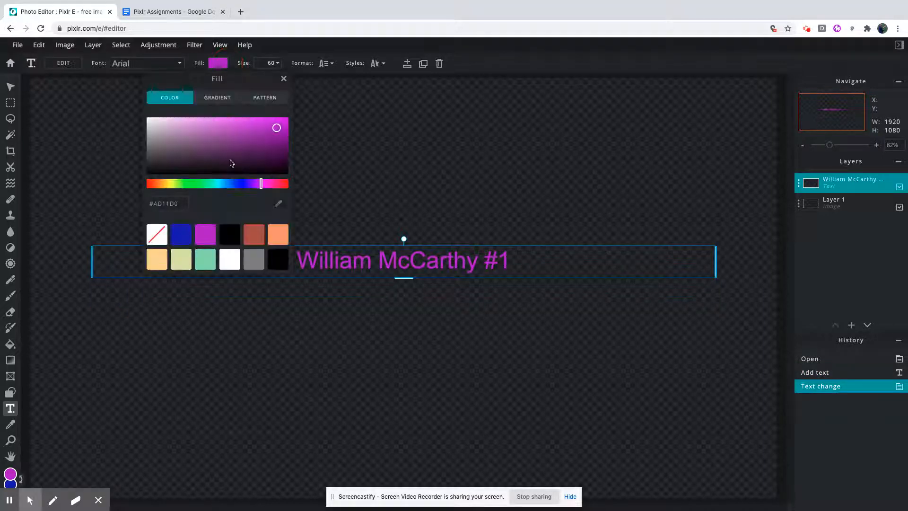
left_click(206, 186)
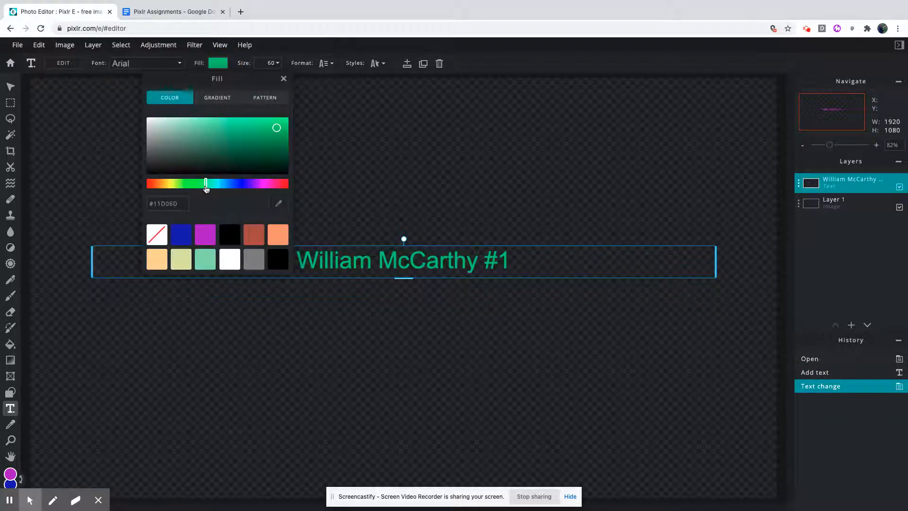
left_click(269, 67)
left_click(279, 65)
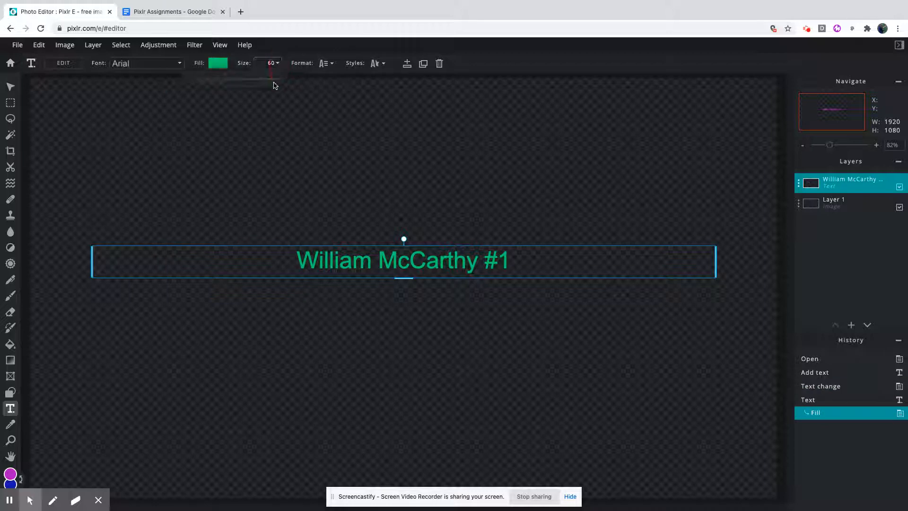
left_click_drag(212, 80, 220, 81)
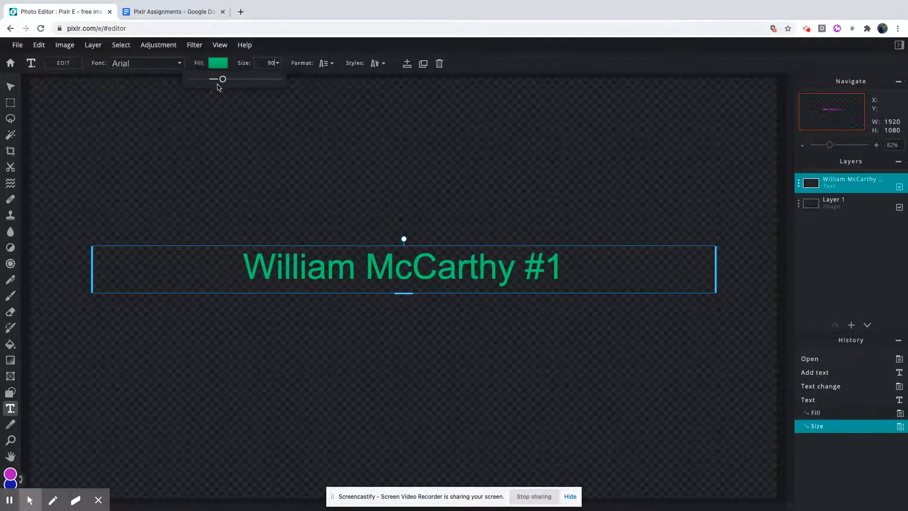
left_click(129, 64)
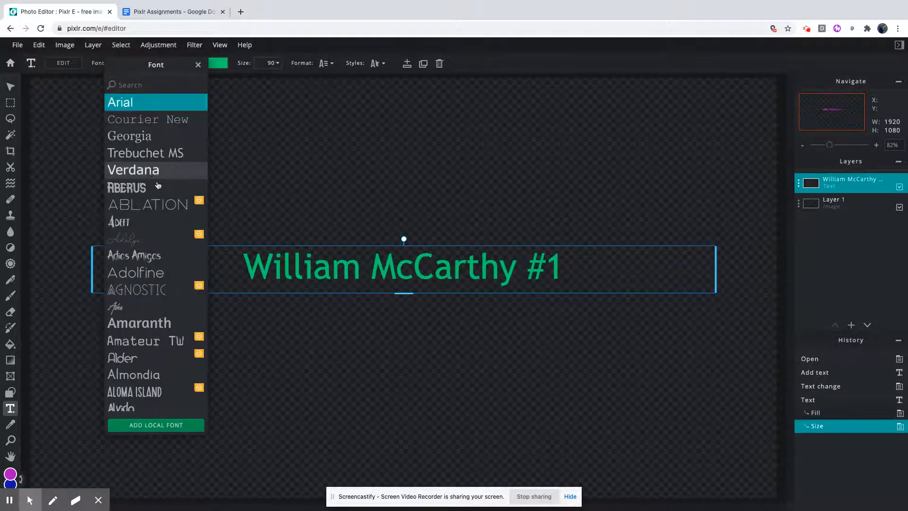
left_click(187, 189)
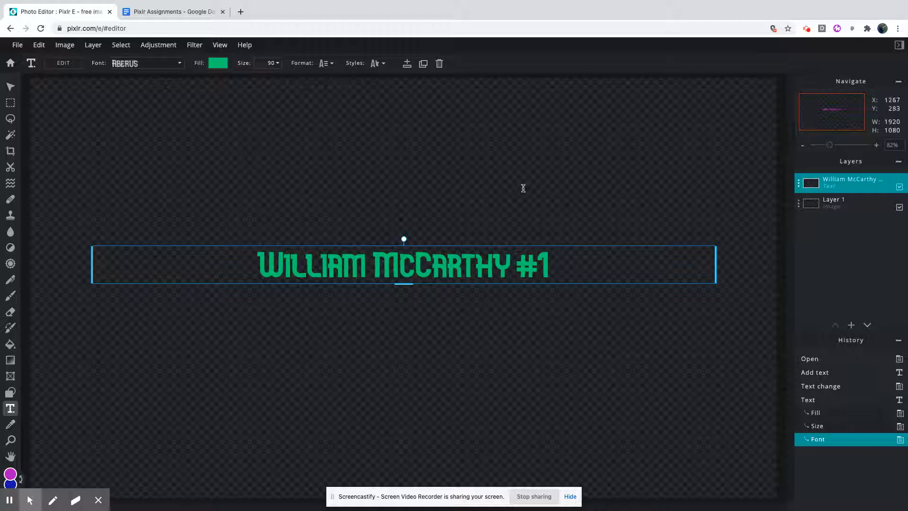
Check the assignment instructions, and move the #1 text to the top of the canvas, at about X 186, Y 17.
left_click(174, 12)
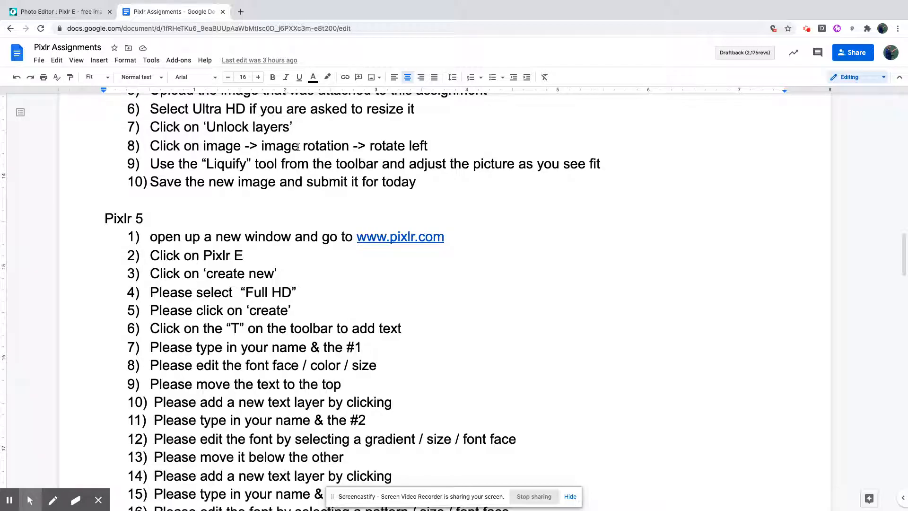
left_click(84, 12)
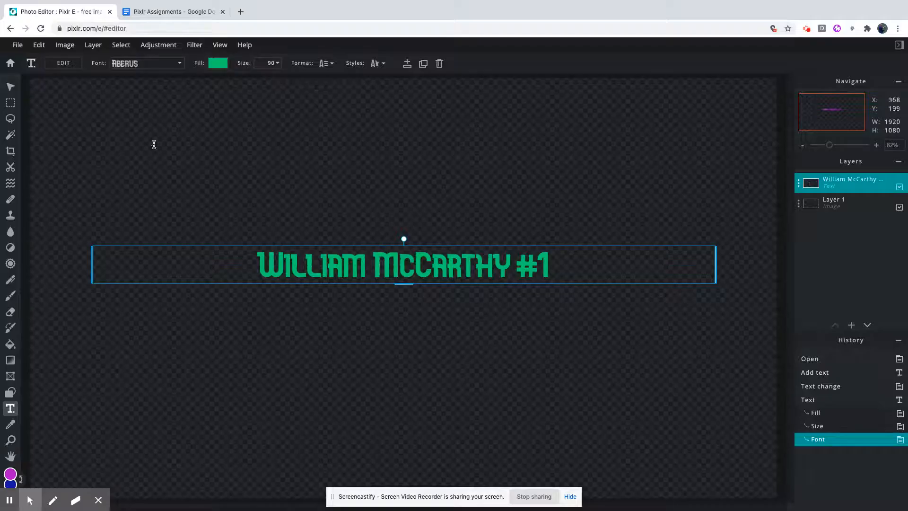
key("v")
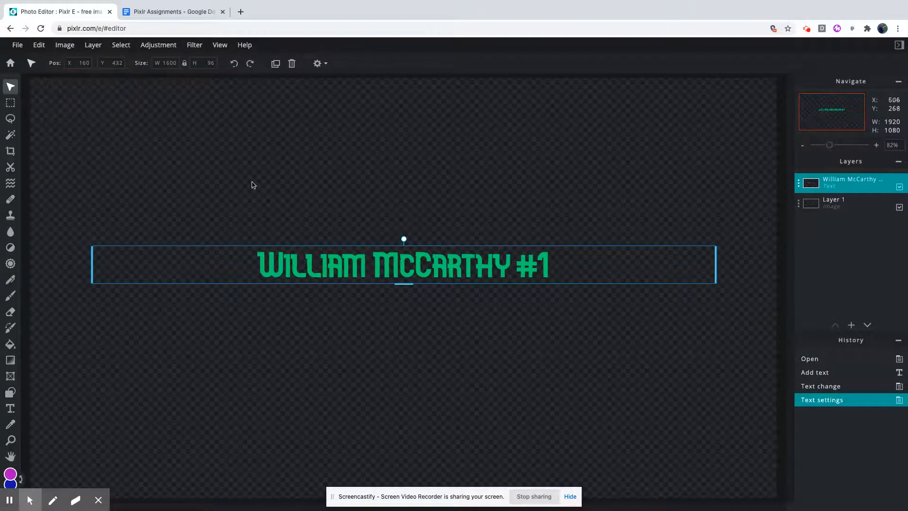
left_click_drag(378, 263, 387, 102)
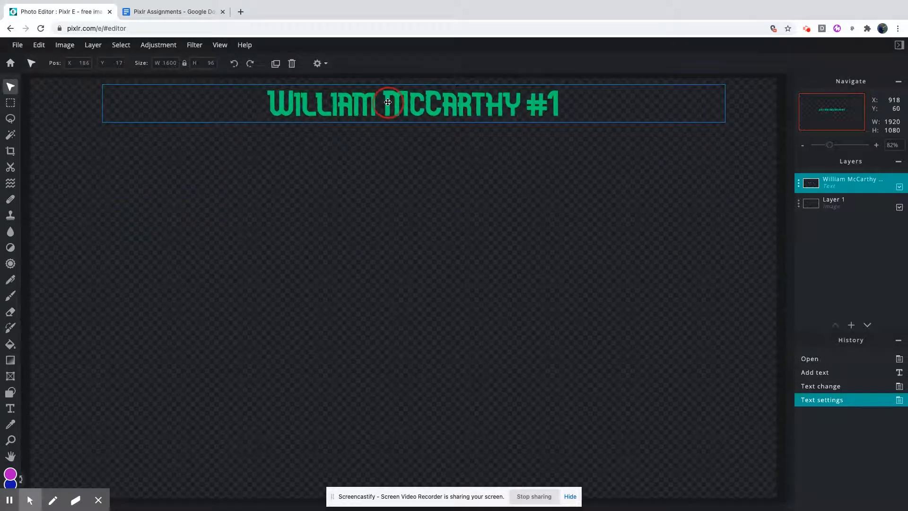
Read the next Pixlr 5 instructions in the Google Docs assignment, and add a second text layer in Pixlr.
left_click(185, 9)
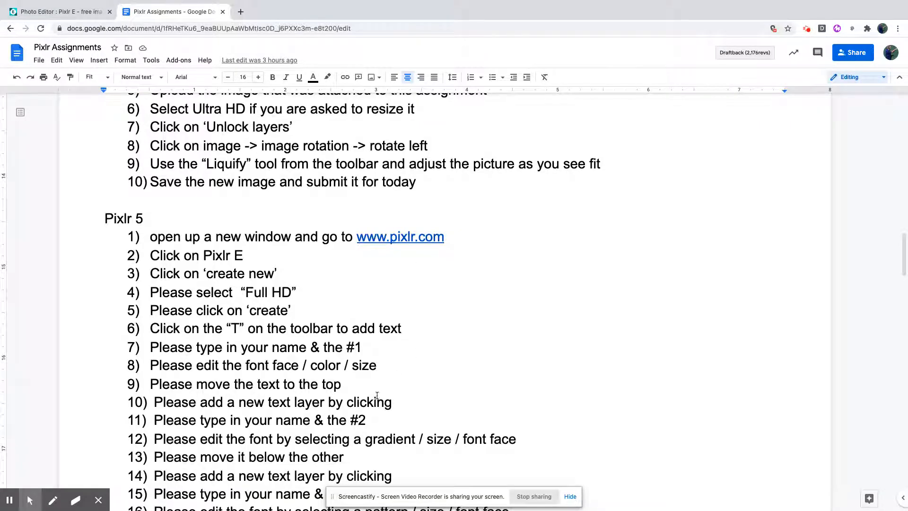
scroll(331, 426, "down", 1)
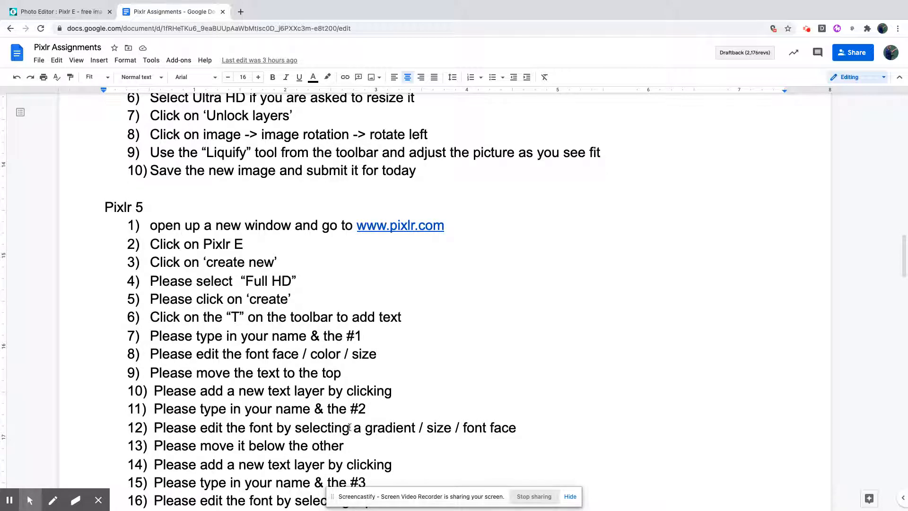
left_click(84, 13)
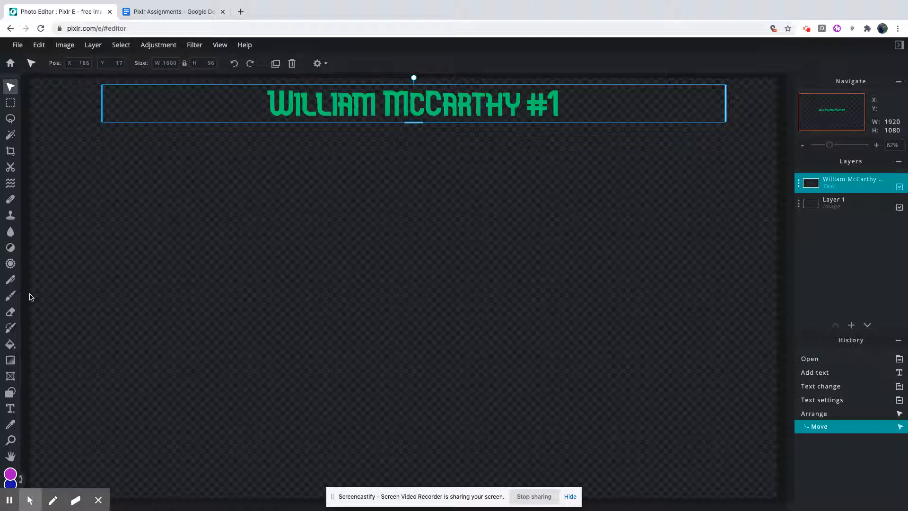
left_click(77, 271)
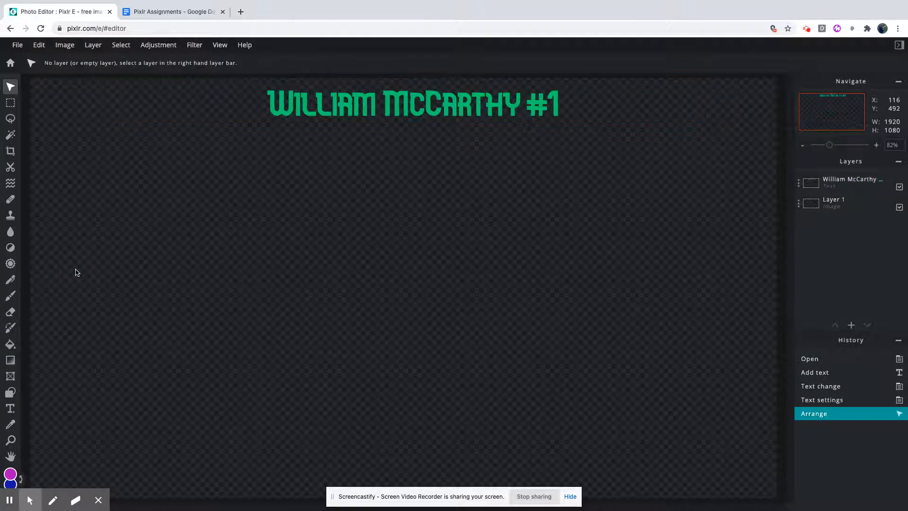
left_click(10, 408)
left_click(286, 191)
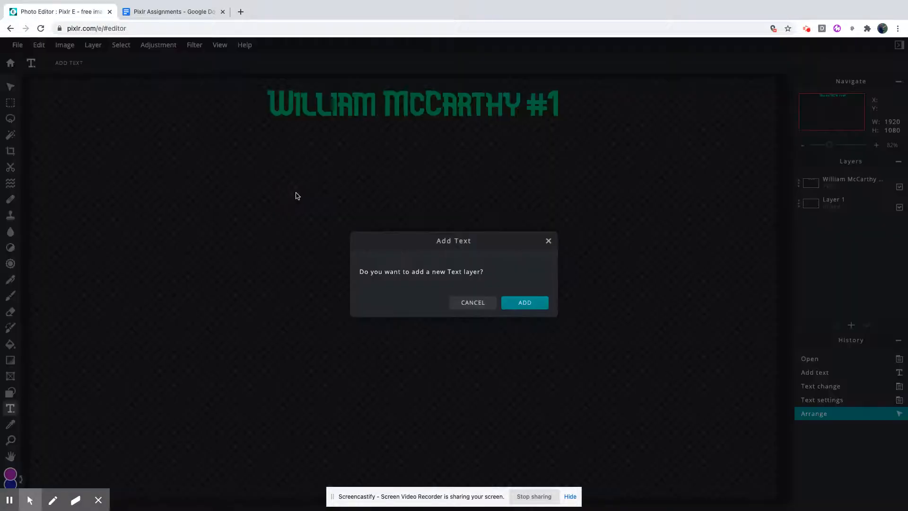
left_click(510, 303)
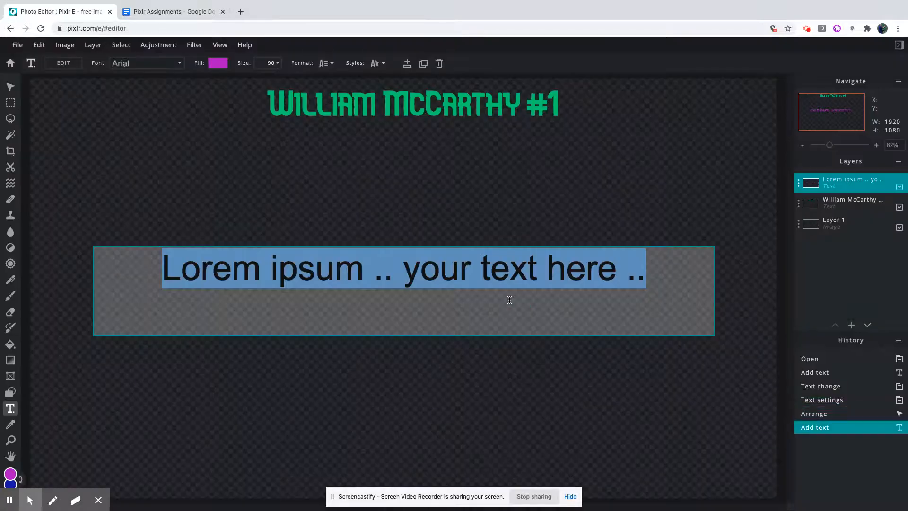
Replace the new layer's placeholder text with your full name followed by #2.
type("William MCCa")
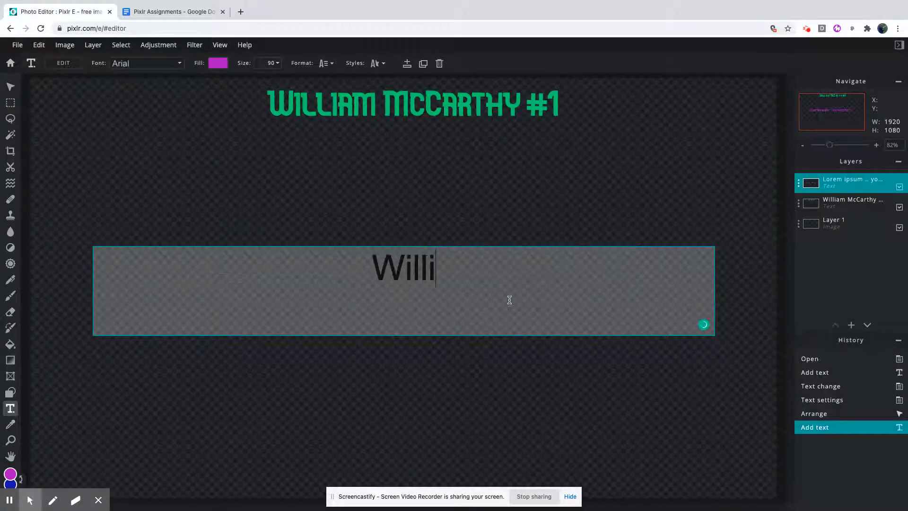
key("BackSpace")
key("BackSpace")
key("BackSpace")
type("c")
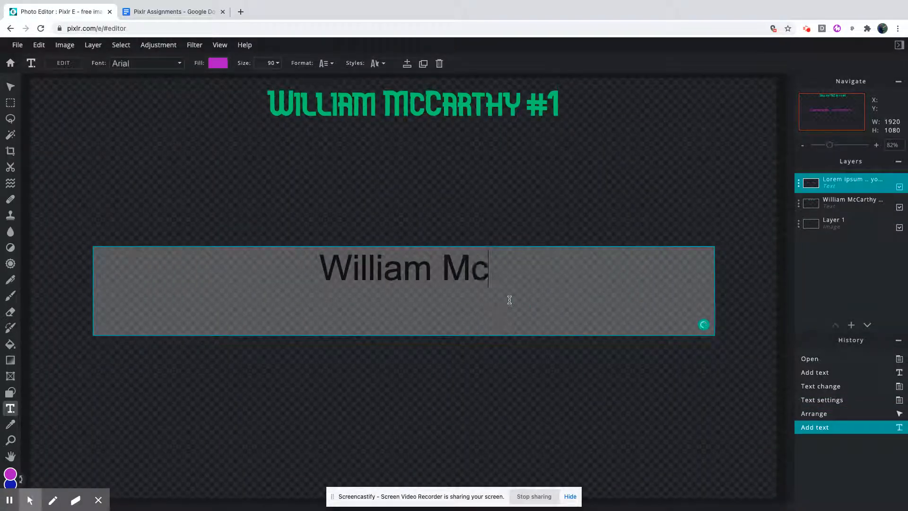
type("Carthy #2")
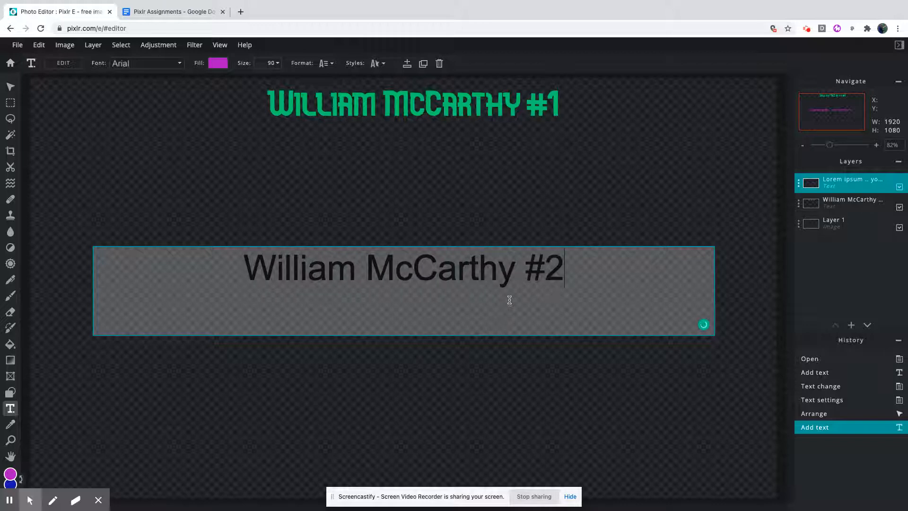
Fill the #2 text with a linear gradient and set the gradient direction to 275.4.
left_click(218, 66)
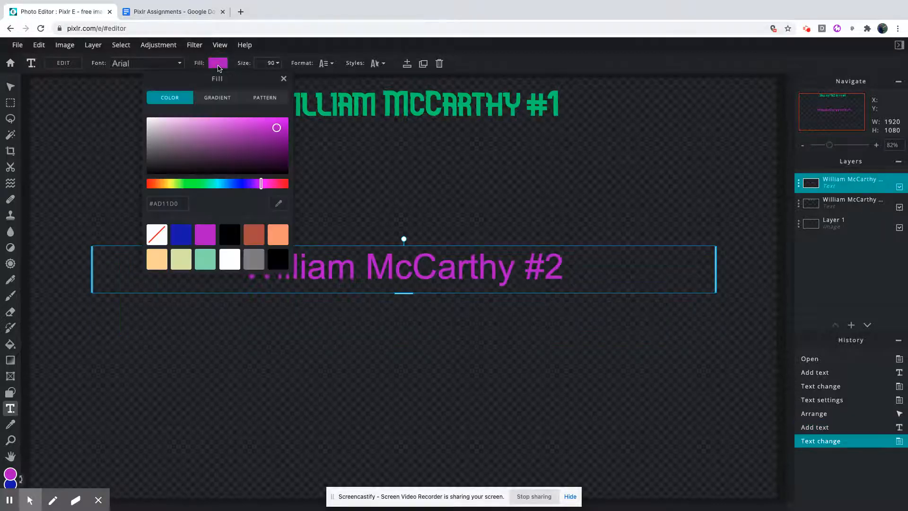
left_click(220, 102)
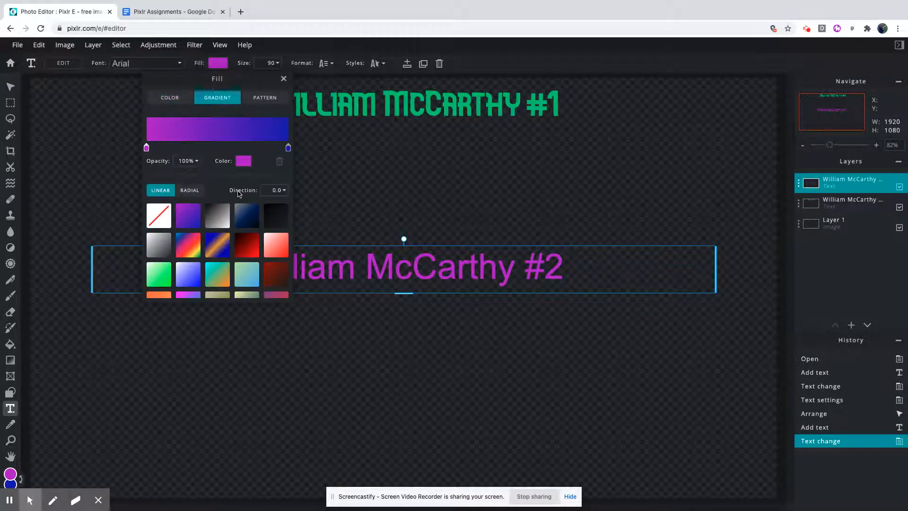
left_click(181, 194)
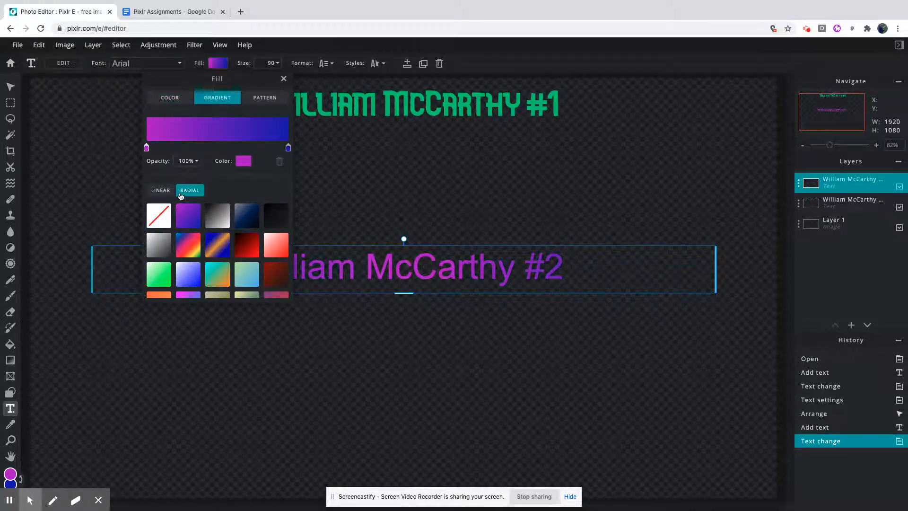
left_click(162, 195)
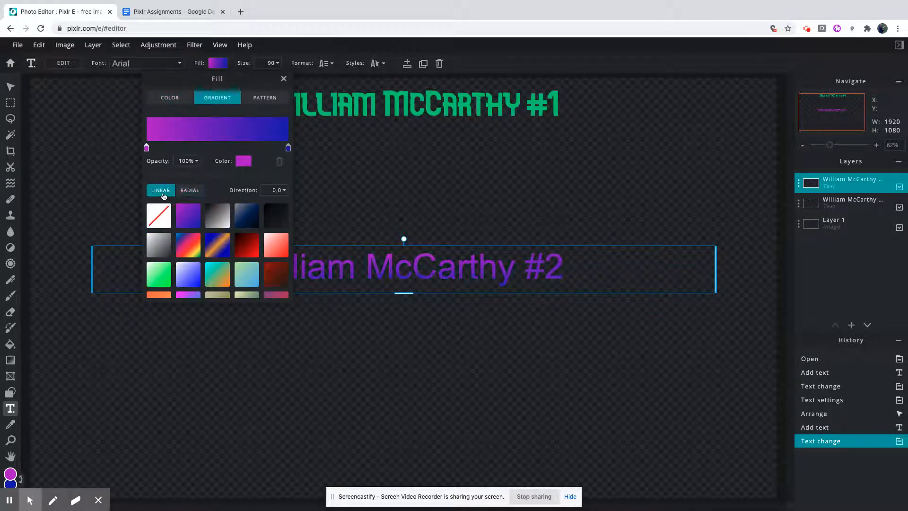
left_click(183, 196)
left_click(165, 193)
left_click(274, 192)
left_click(265, 209)
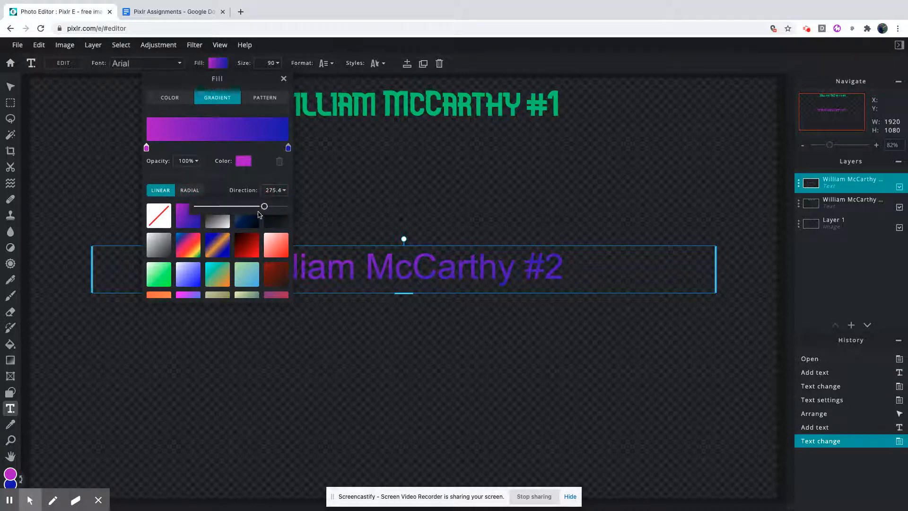
Try the rainbow gradient preset on the #2 text and look at the color picker for its blue stop.
left_click(210, 249)
left_click(192, 250)
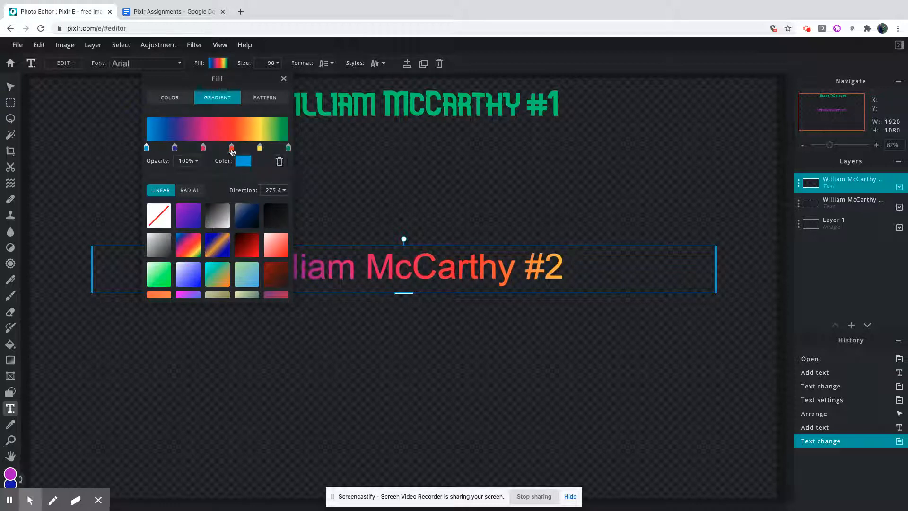
left_click(244, 163)
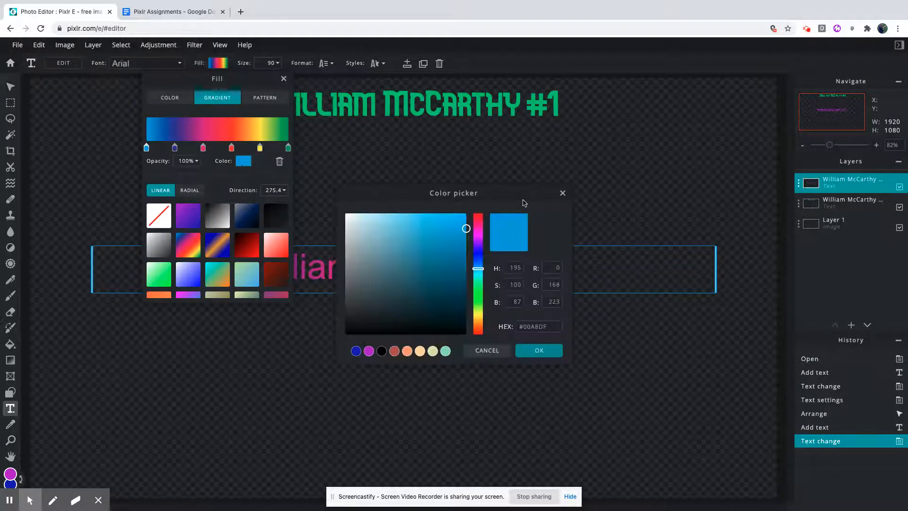
left_click(563, 193)
Apply the orange-to-red gradient preset near the end of the preset list to the #2 text.
scroll(217, 235, "down", 5)
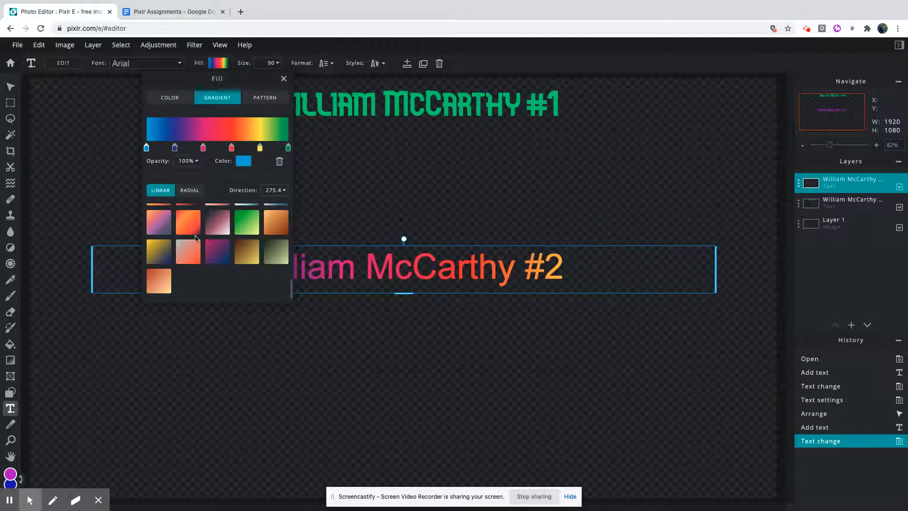
left_click(189, 226)
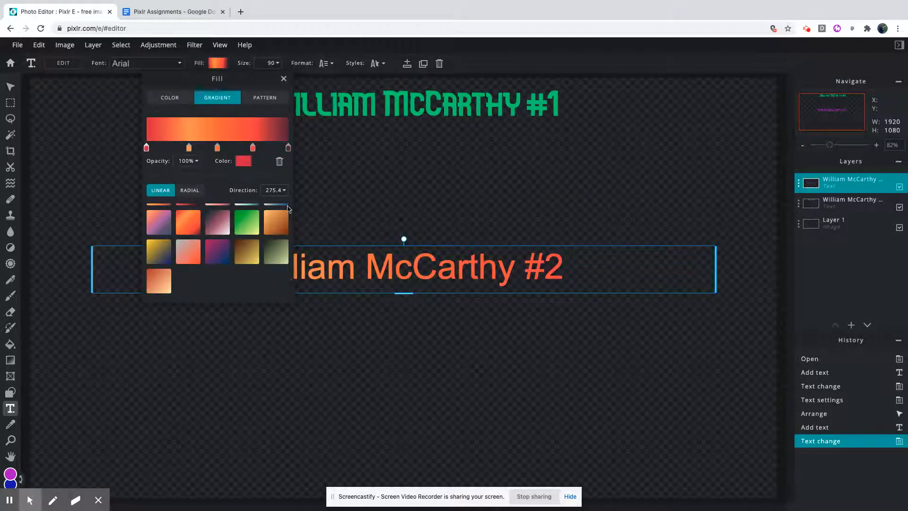
Shift the #2 gradient's second and third stops toward the start, recolor the second to pink #F94CD9, and fine-tune its position.
left_click_drag(217, 150, 174, 148)
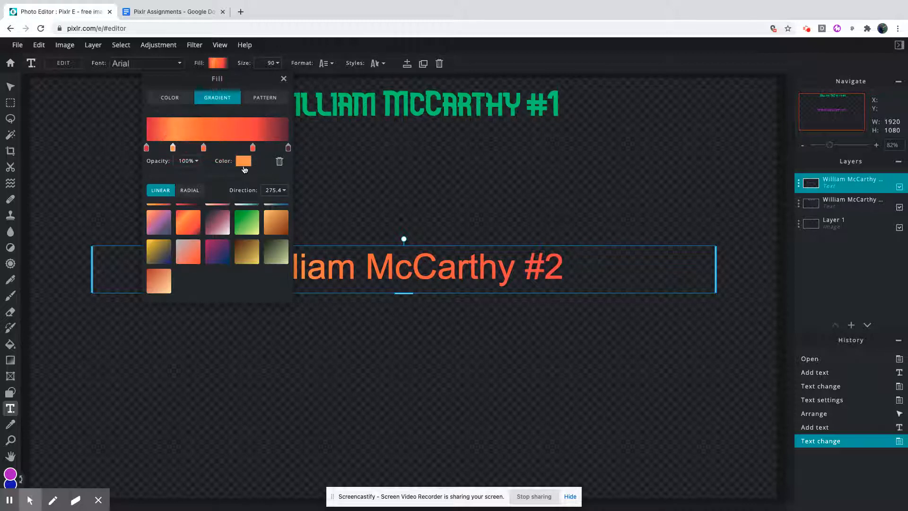
left_click(248, 163)
left_click(480, 230)
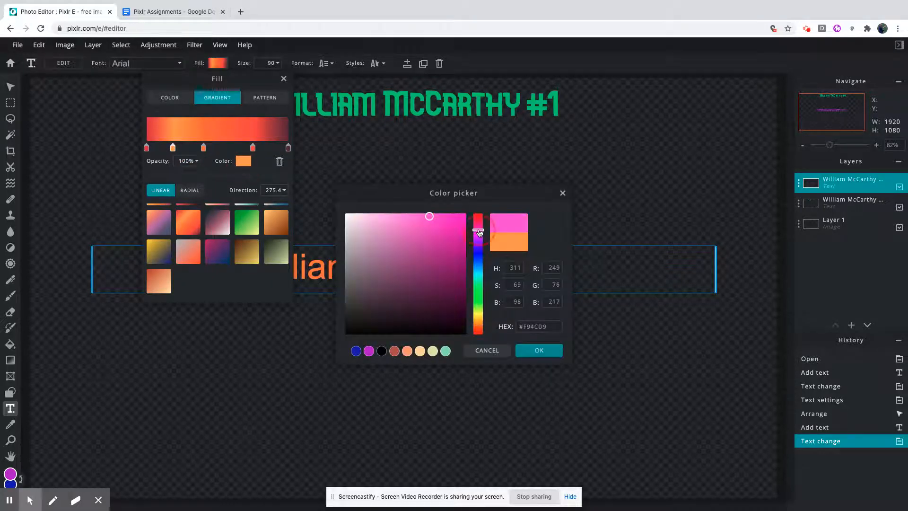
left_click(531, 359)
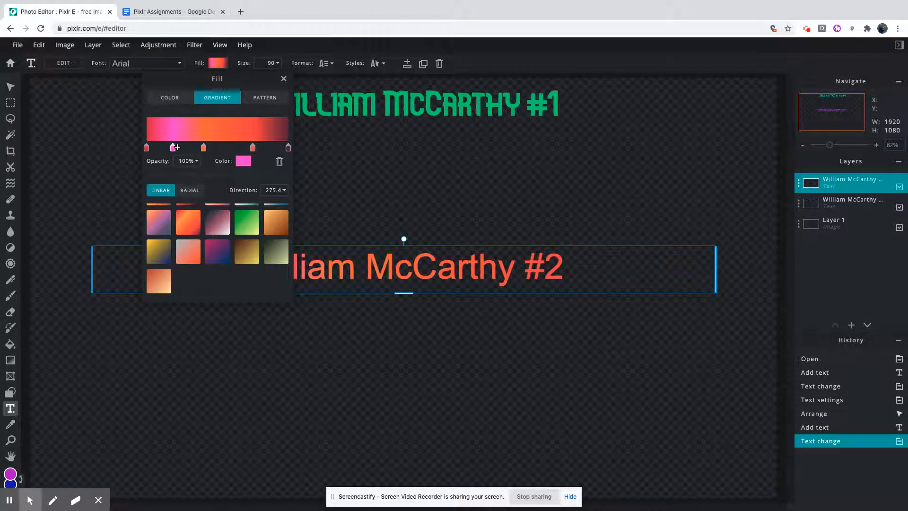
left_click_drag(173, 147, 182, 148)
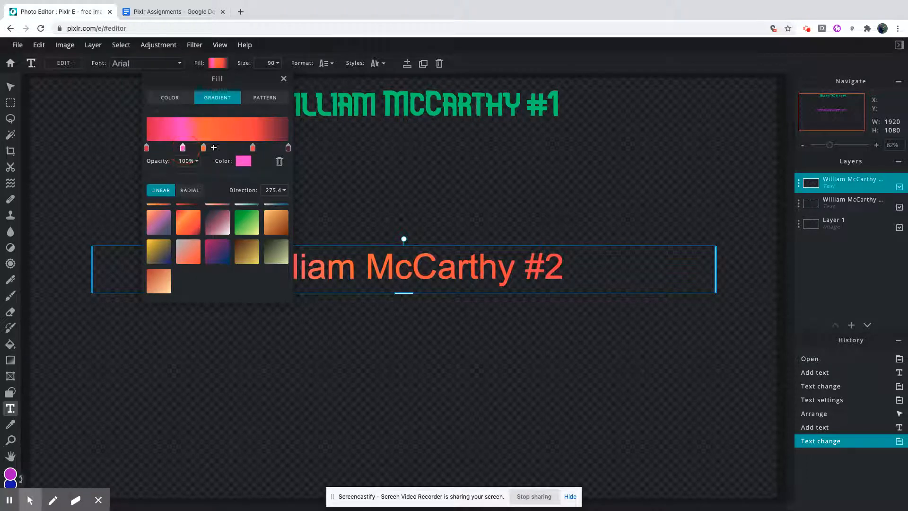
left_click(326, 184)
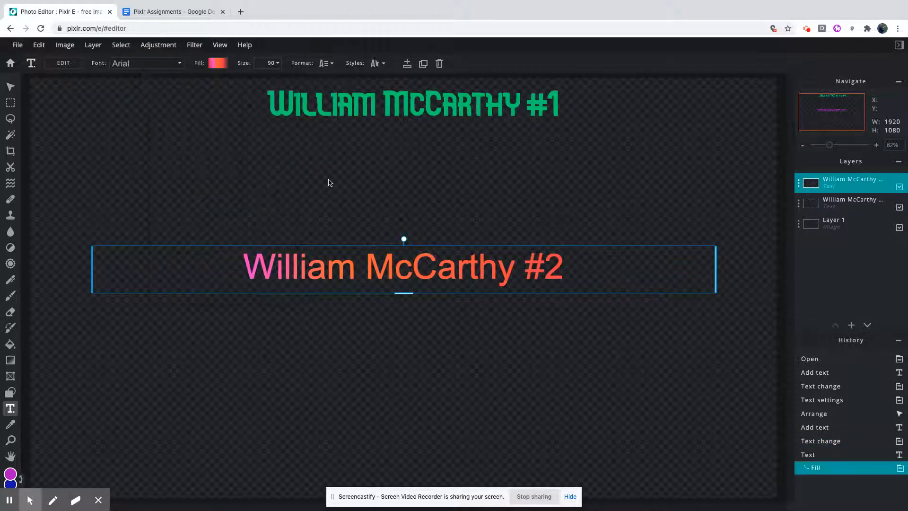
Move the #2 text directly below the #1 text and read the next assignment steps in the Google Docs document.
left_click(8, 87)
left_click_drag(391, 278, 403, 161)
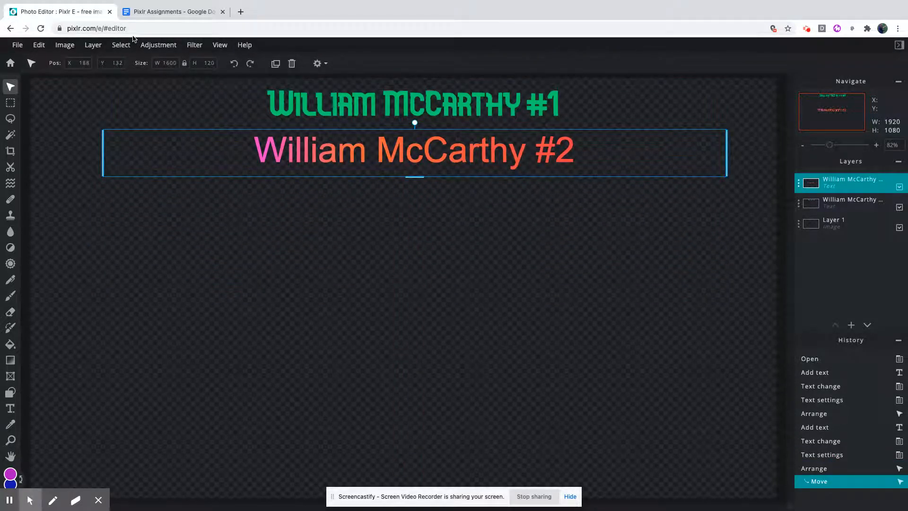
left_click(165, 15)
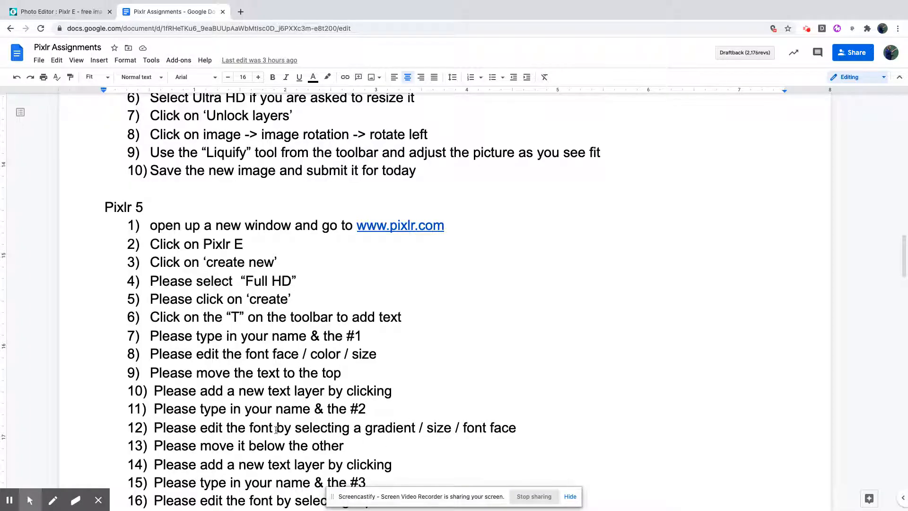
scroll(276, 429, "down", 1)
scroll(268, 442, "down", 3)
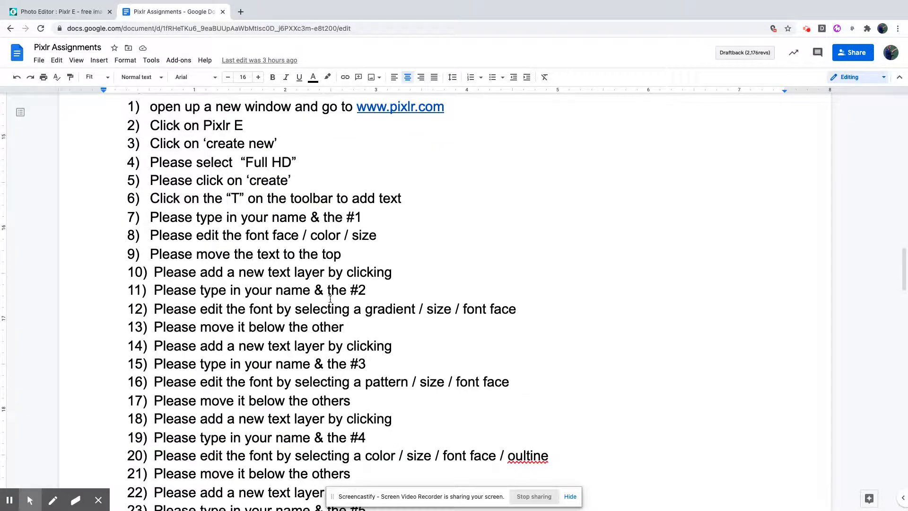
Return to Pixlr and add a new text layer containing your full name followed by #3.
left_click(84, 13)
left_click(55, 259)
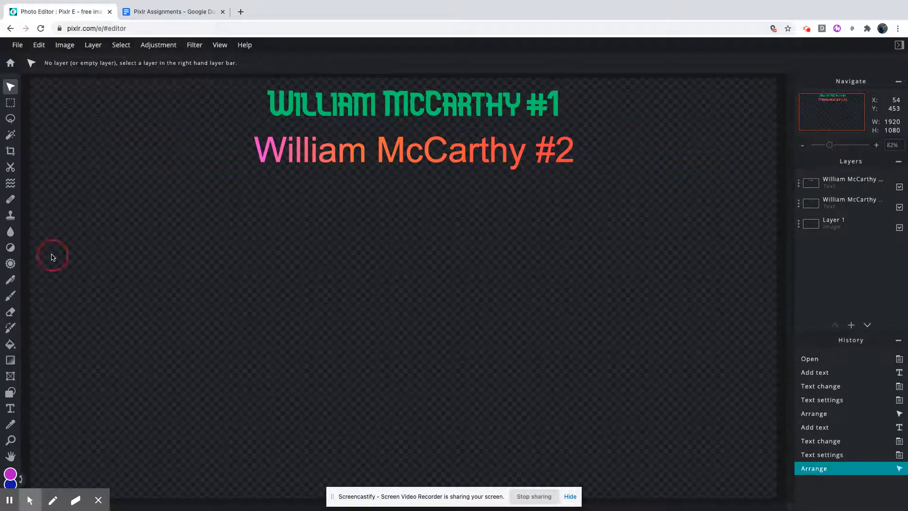
left_click(11, 408)
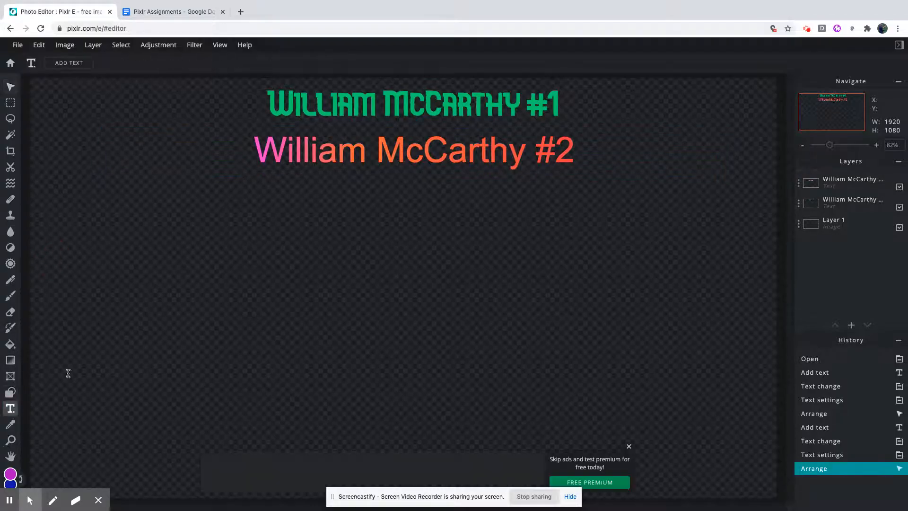
left_click(400, 208)
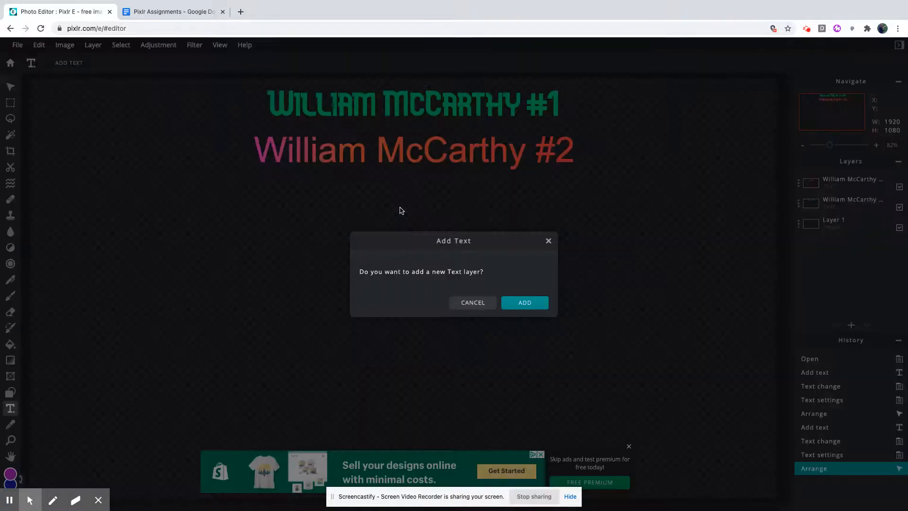
left_click(506, 302)
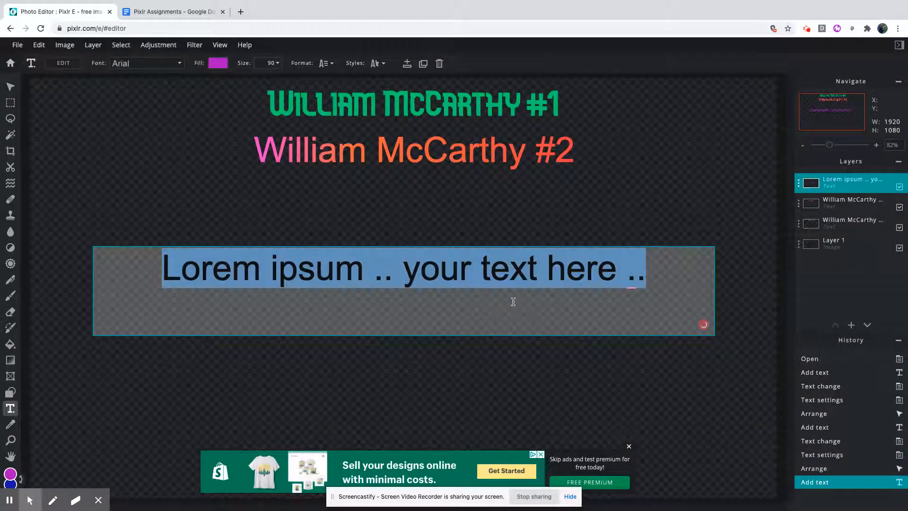
type("William MC")
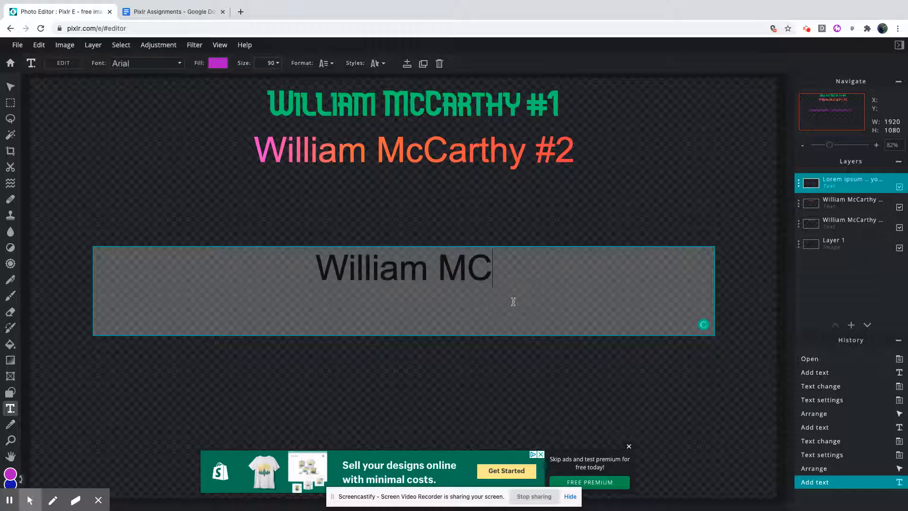
key("BackSpace")
type("cCarthy ")
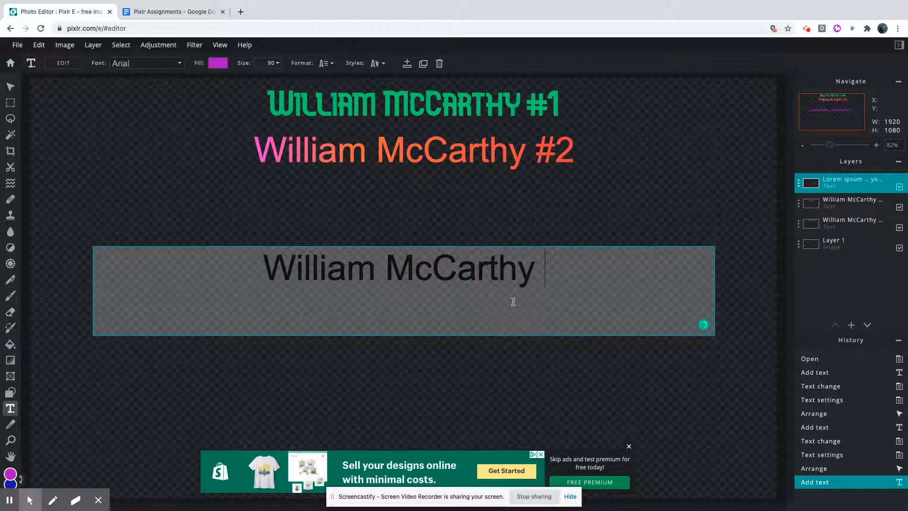
type("#3")
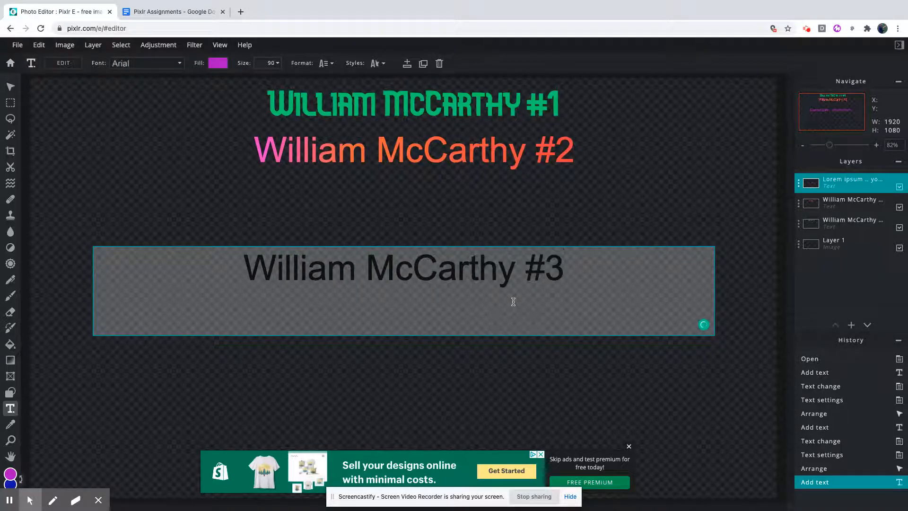
left_click(547, 216)
Give the #3 text a pattern fill, trying vertical stripes and the square grid pattern.
double_click(466, 263)
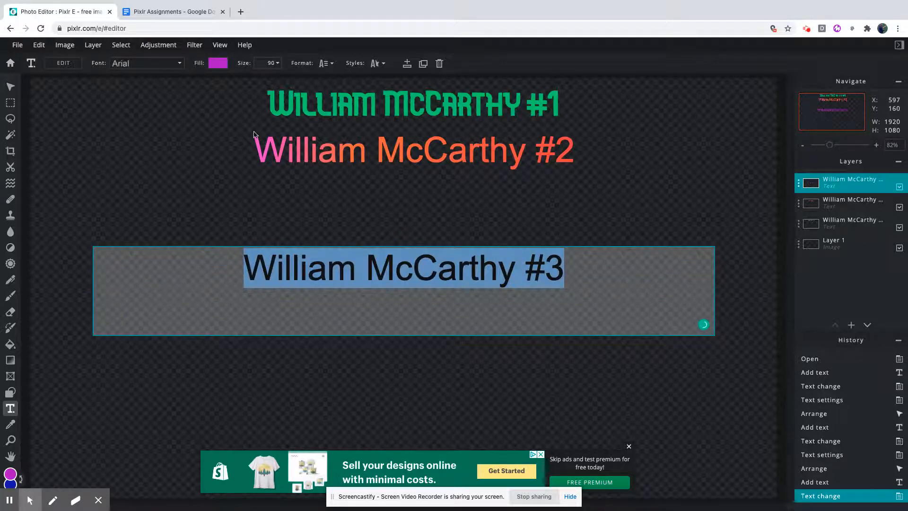
left_click(219, 65)
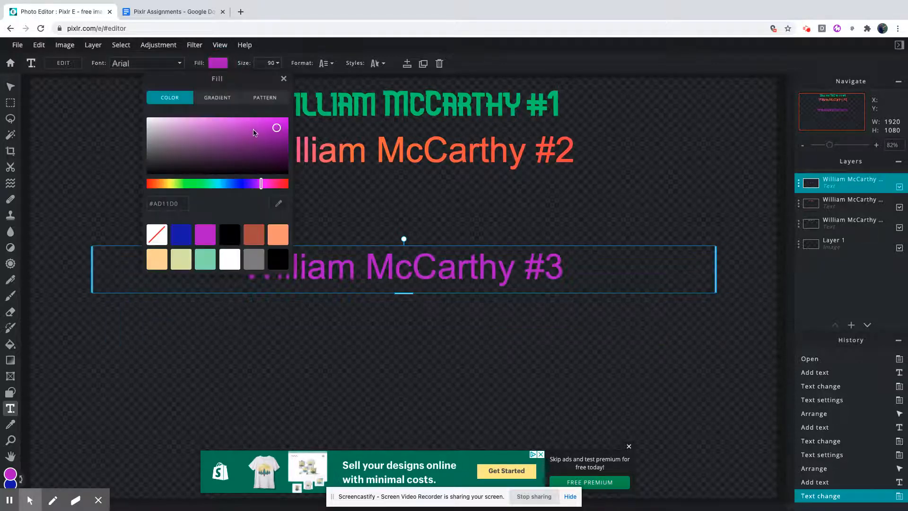
left_click(261, 98)
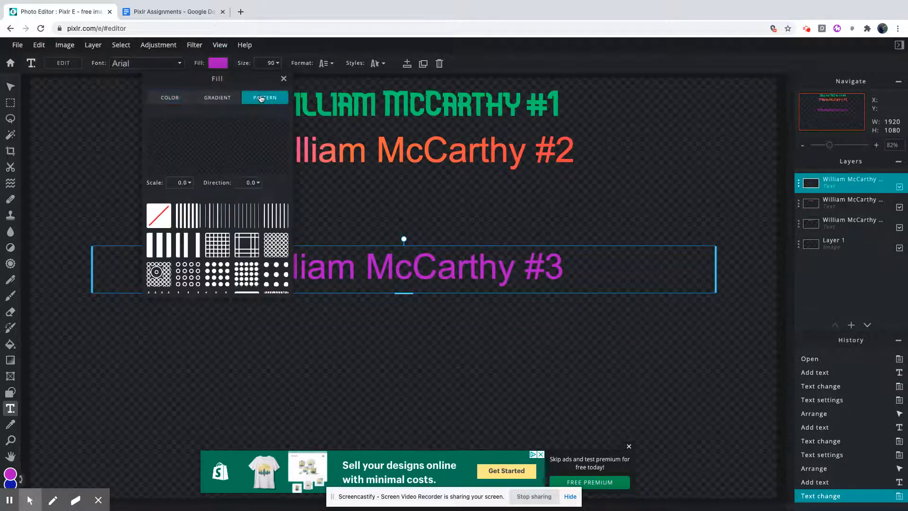
left_click(268, 219)
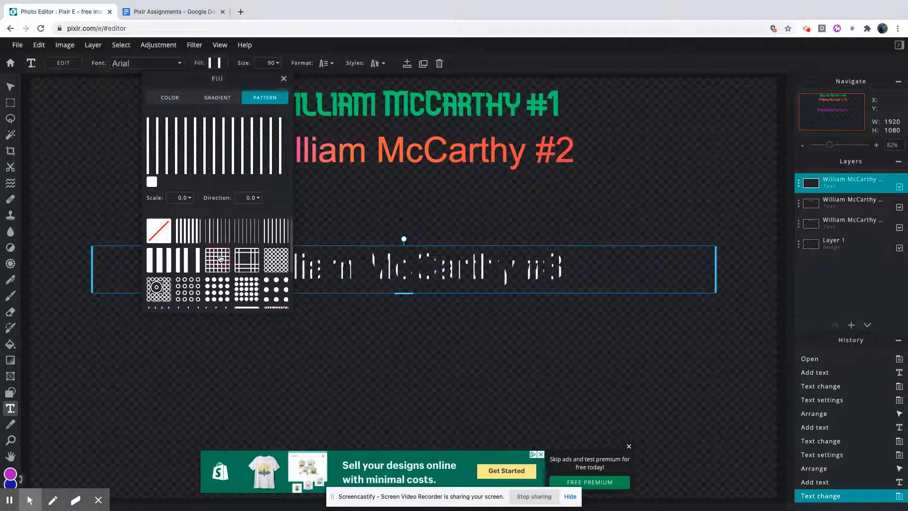
left_click(210, 219)
Set the #3 text's pattern scale to -7.8 and direction to 16.6, and change the pattern to solid dots.
left_click(190, 198)
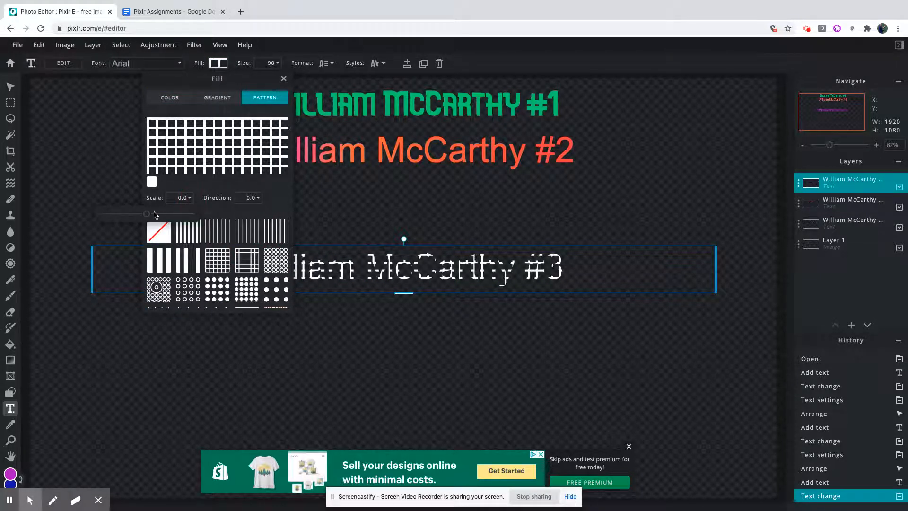
left_click_drag(147, 214, 113, 216)
left_click(251, 198)
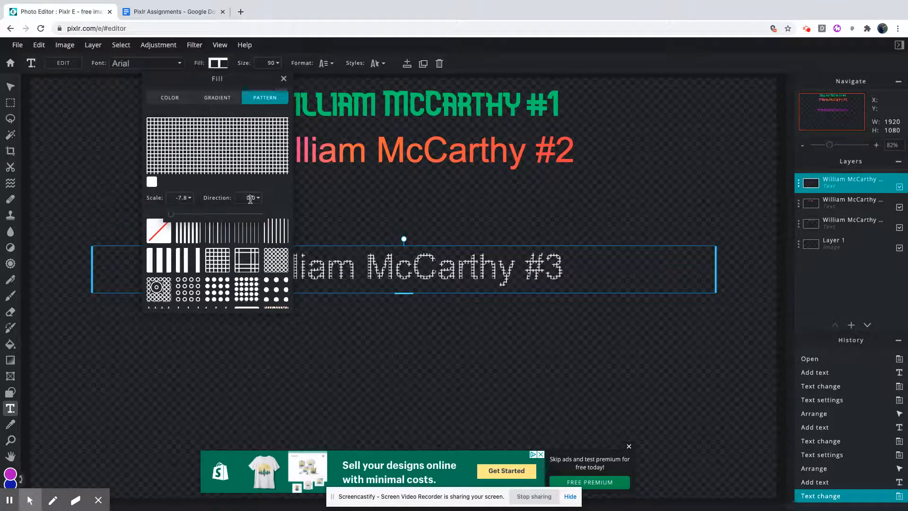
left_click_drag(175, 217, 176, 217)
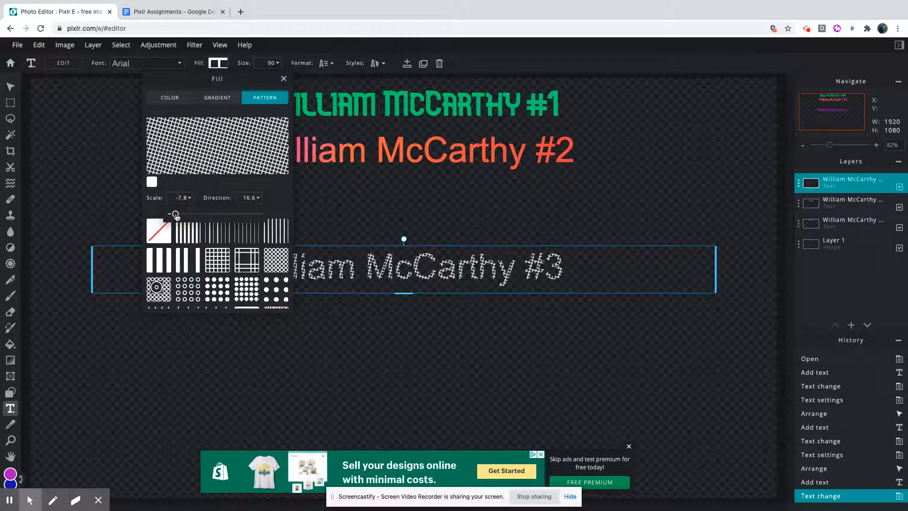
left_click(219, 294)
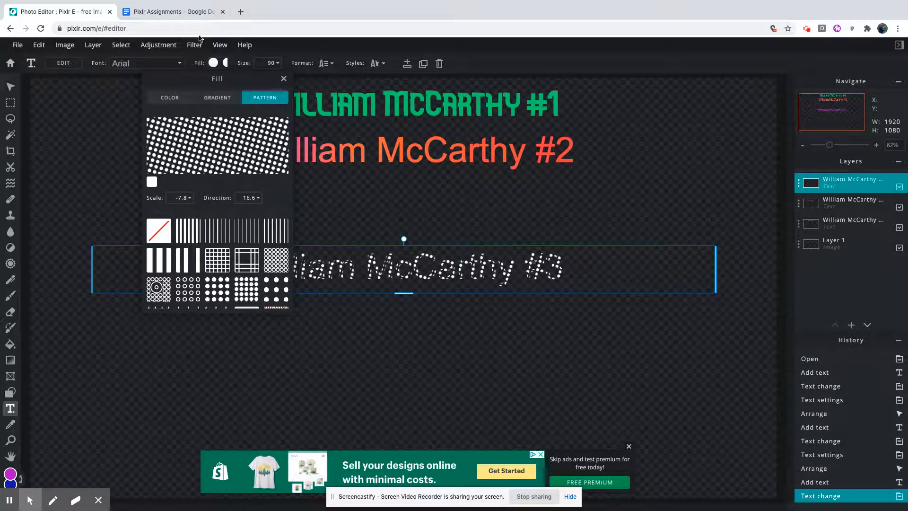
Set the #3 text's size to 135 and recheck its formatting requirements in the Google Docs assignment.
left_click(271, 68)
left_click(270, 66)
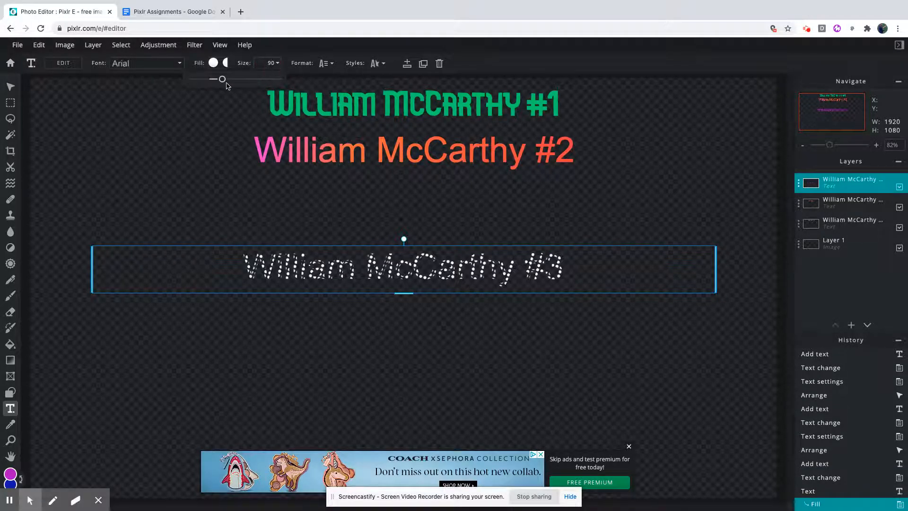
left_click_drag(225, 84, 230, 81)
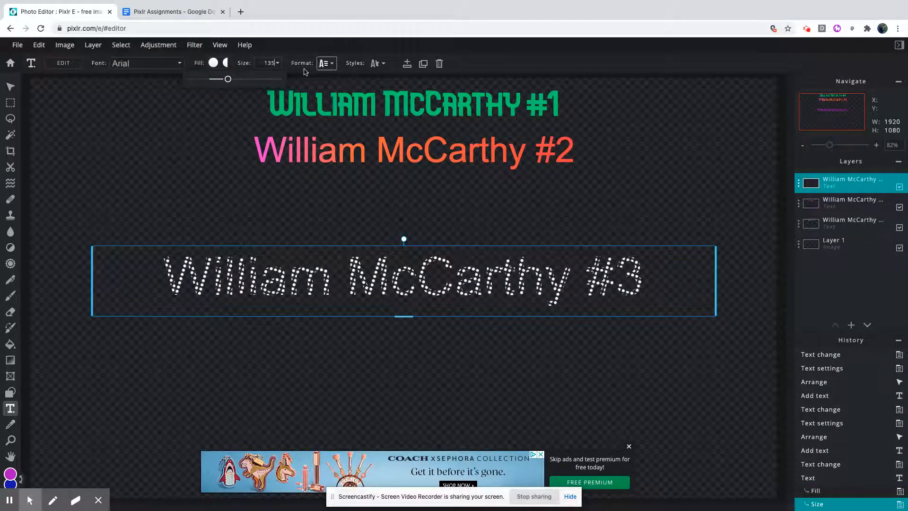
left_click(173, 11)
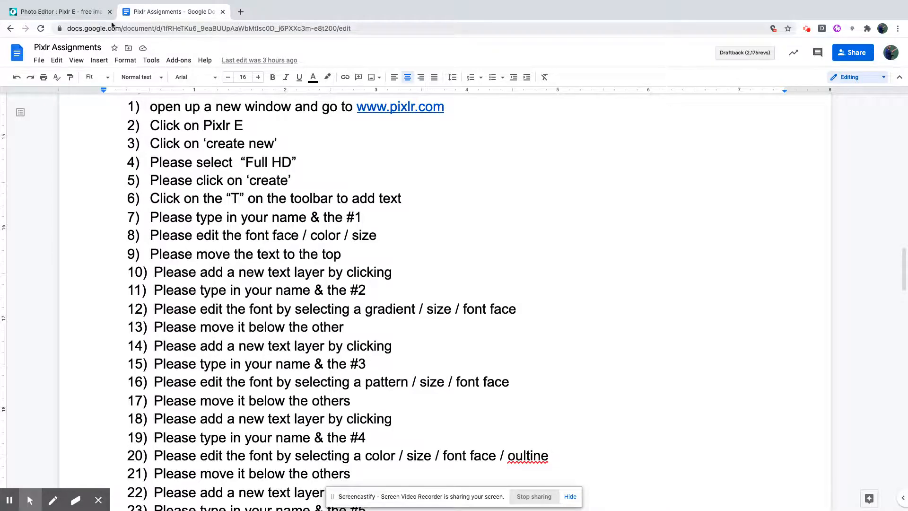
left_click(61, 11)
Set the #3 text's font to Georgia and move it directly below the #2 text.
left_click(160, 64)
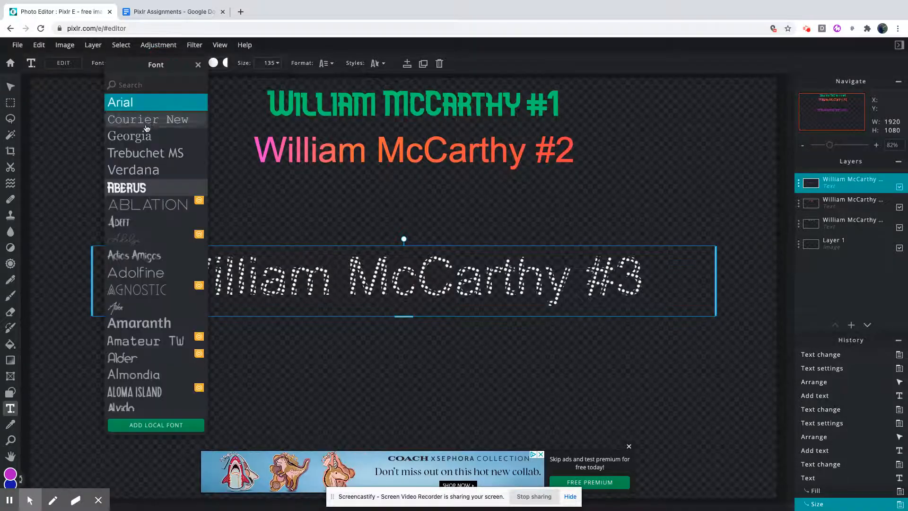
left_click(128, 136)
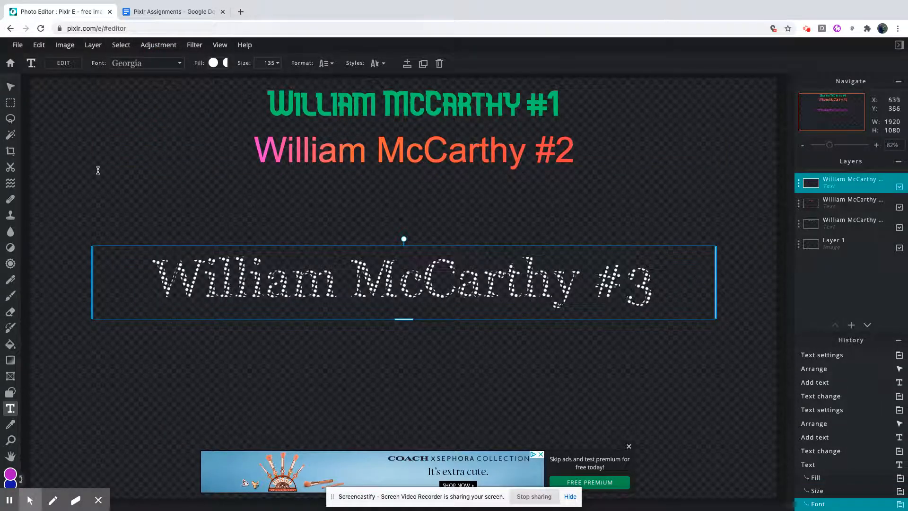
left_click_drag(316, 252, 326, 173)
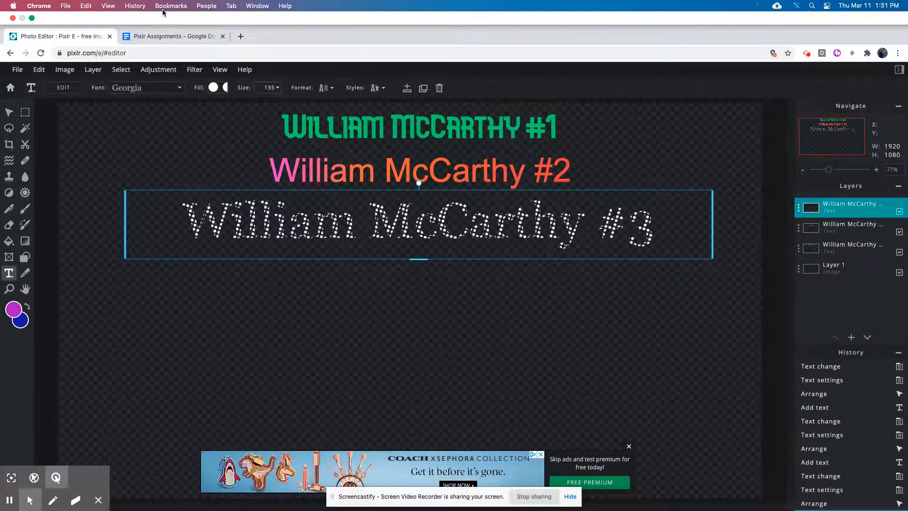
Switch to the Google Docs assignment, read the requirements for the #4 text, and return to Pixlr.
left_click(165, 37)
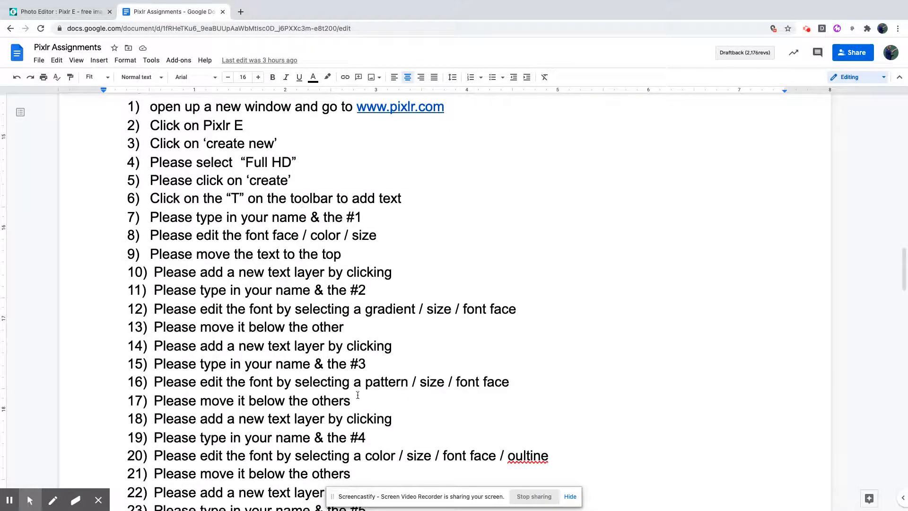
scroll(388, 438, "down", 1)
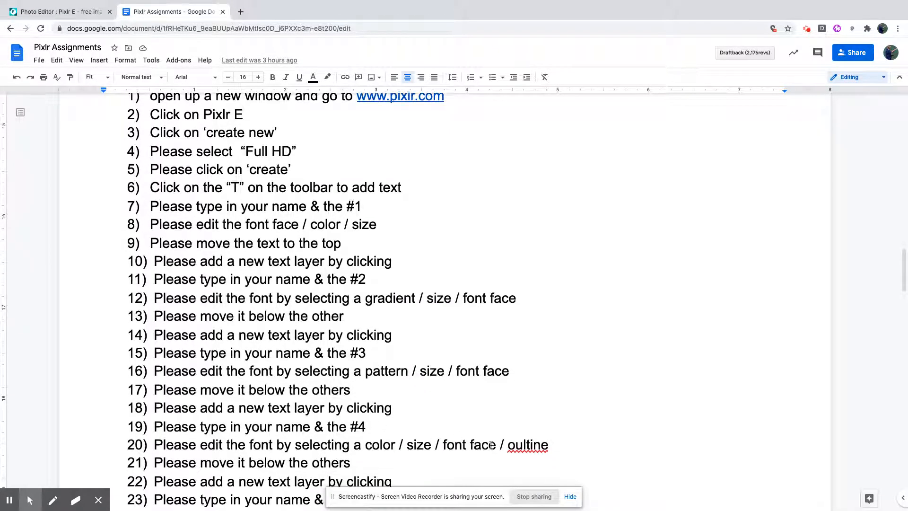
left_click(71, 13)
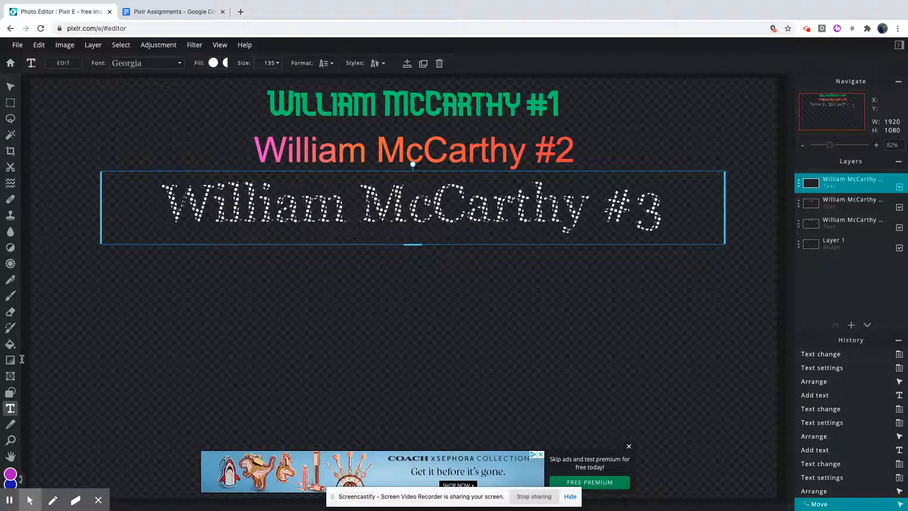
Add a new text layer below the #3 text containing the full name followed by "#4".
left_click(194, 312)
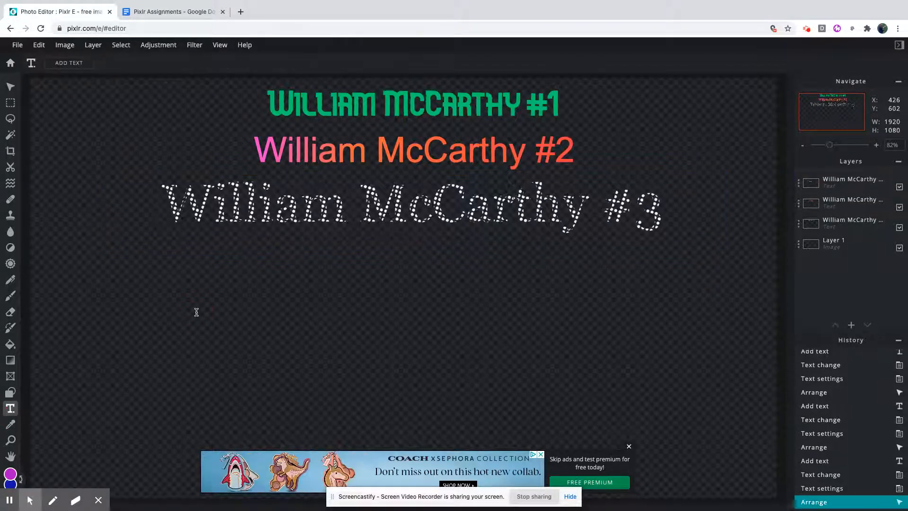
left_click(197, 315)
left_click(538, 303)
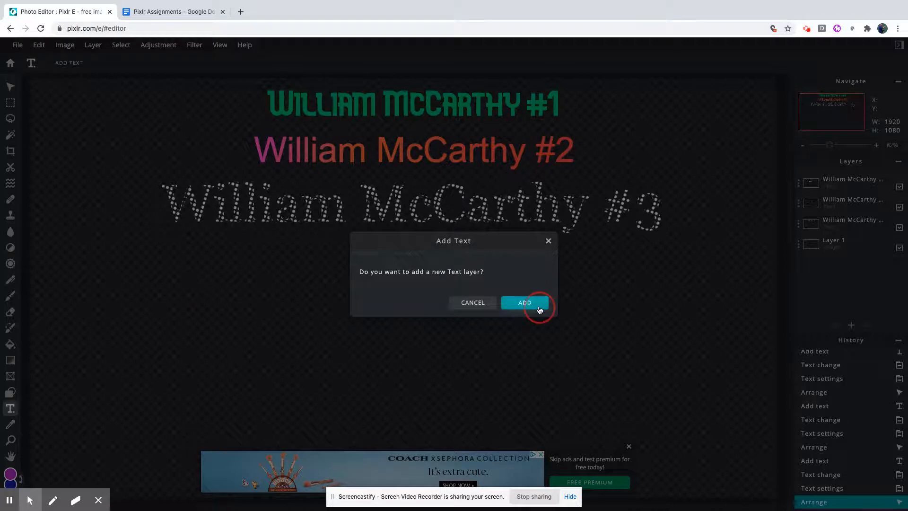
type("William MC")
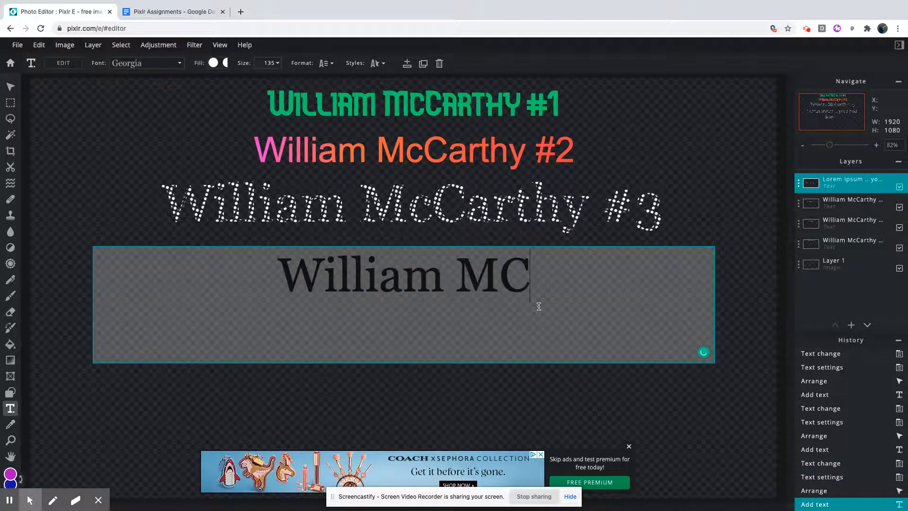
key("BackSpace")
type("cCarthy ")
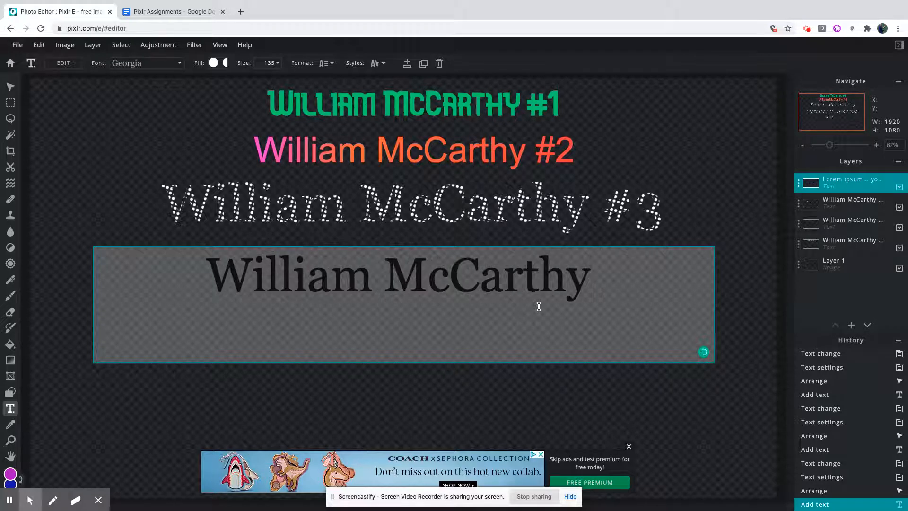
type("#4")
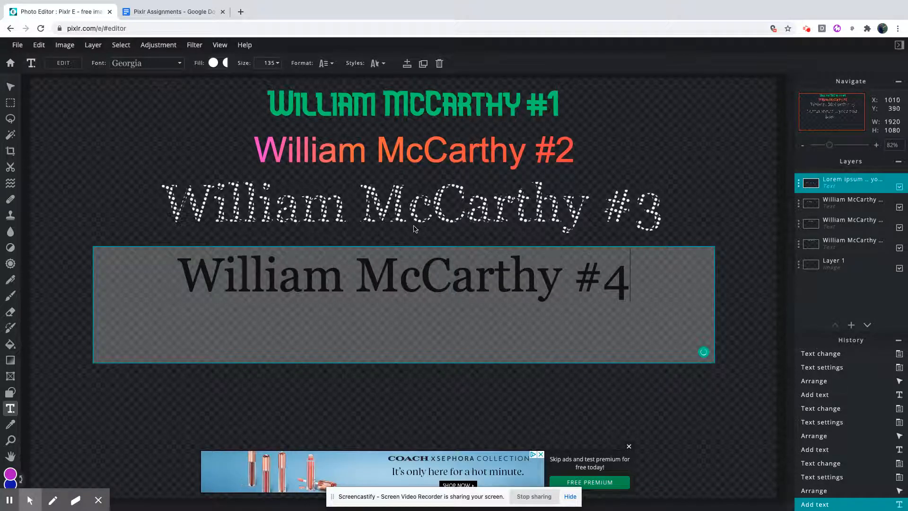
Give the #4 text a solid green fill and set its font to Verdana.
left_click_drag(635, 291, 160, 279)
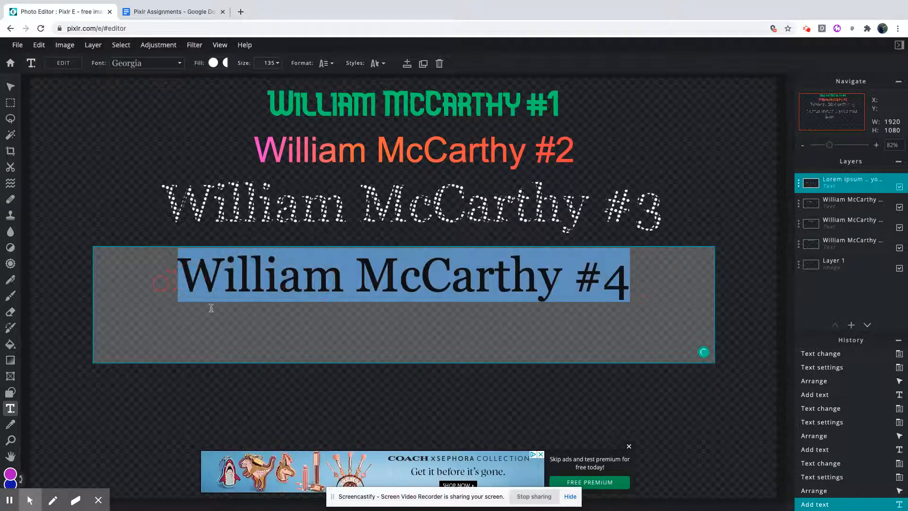
left_click(213, 63)
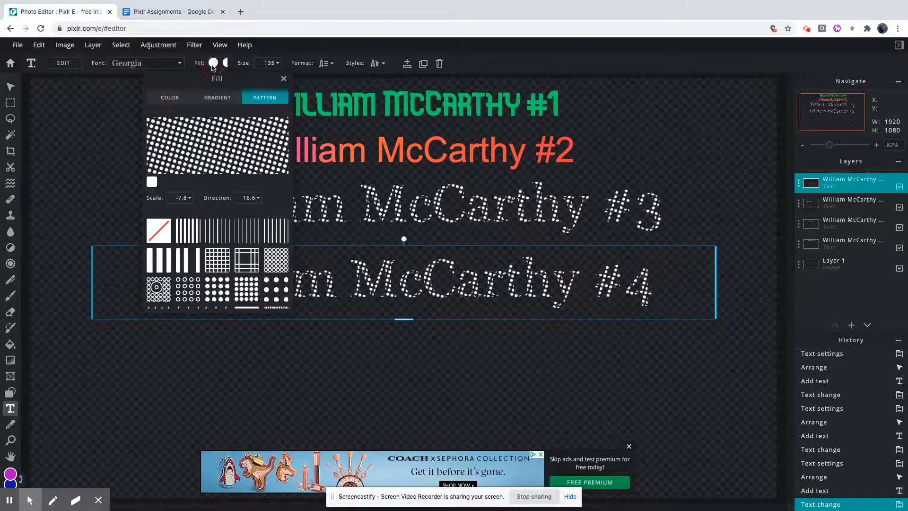
left_click(180, 98)
left_click_drag(183, 184, 188, 189)
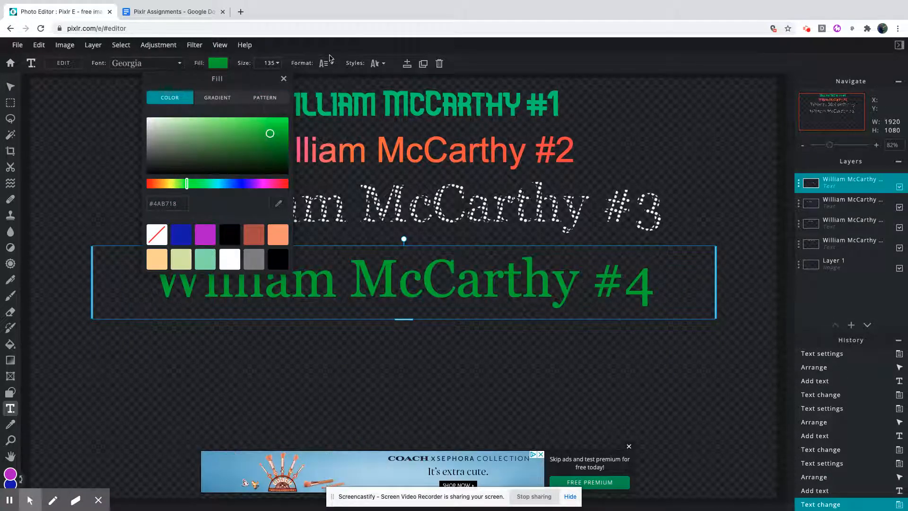
left_click(171, 63)
left_click(172, 63)
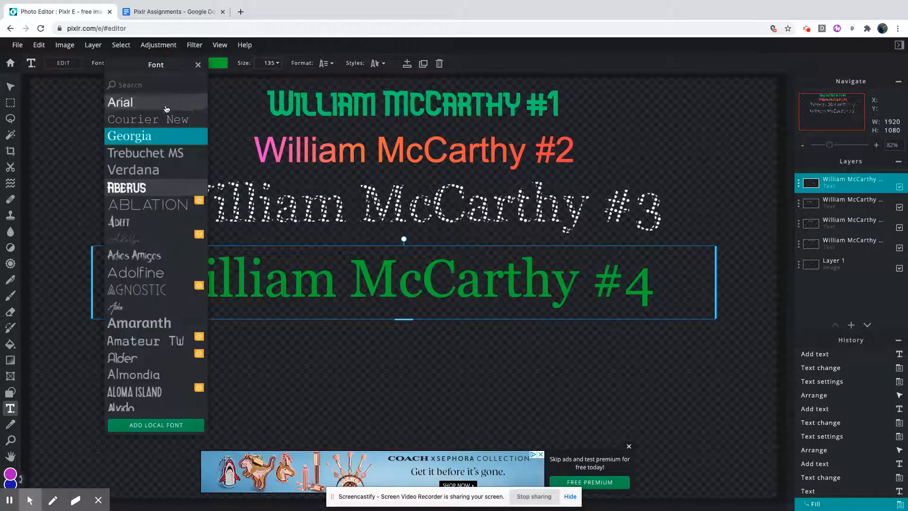
left_click(141, 170)
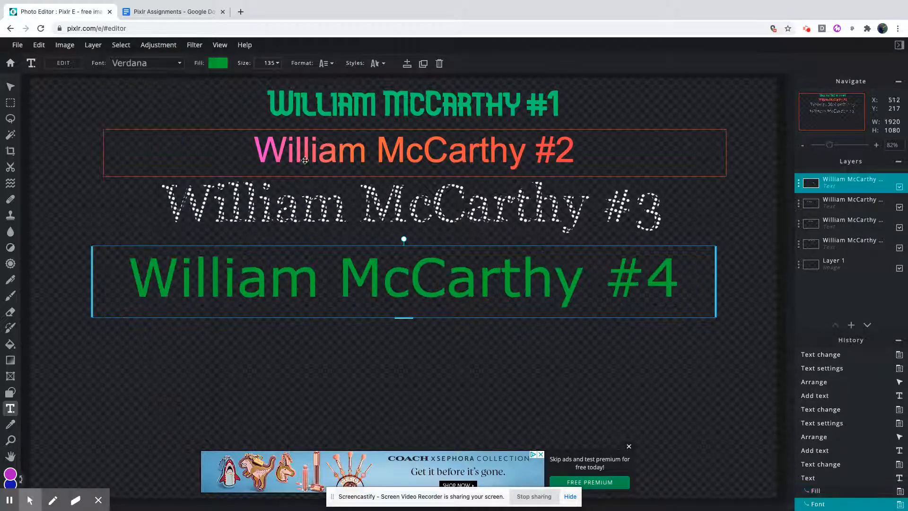
Enable the outline style on the #4 text and try out its Punch out option.
left_click(385, 66)
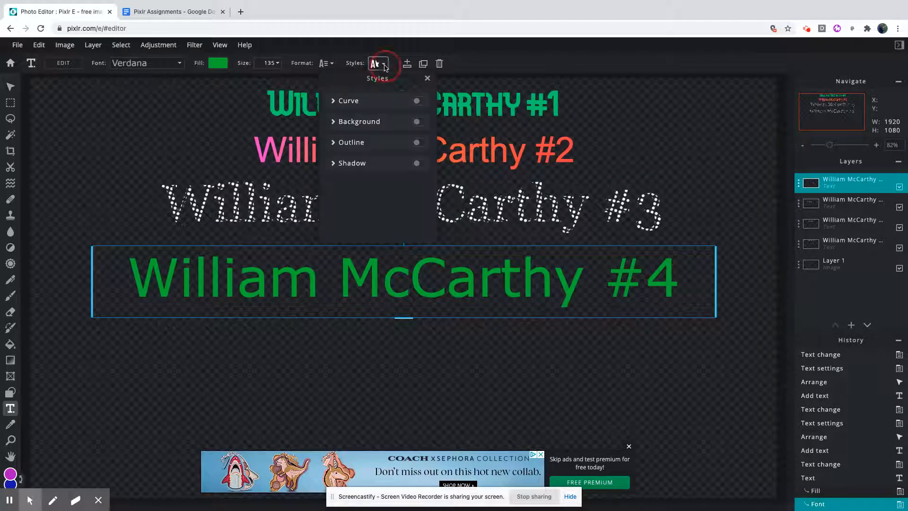
left_click(417, 142)
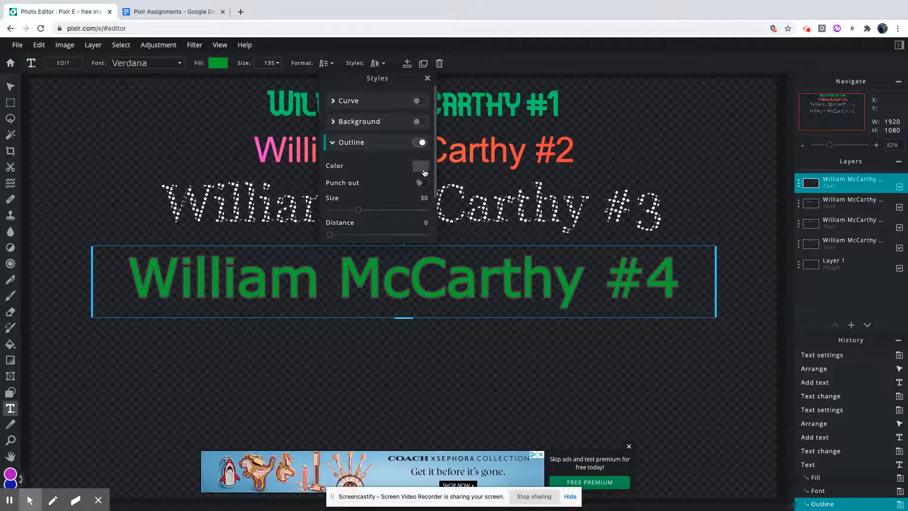
left_click(420, 166)
left_click(480, 220)
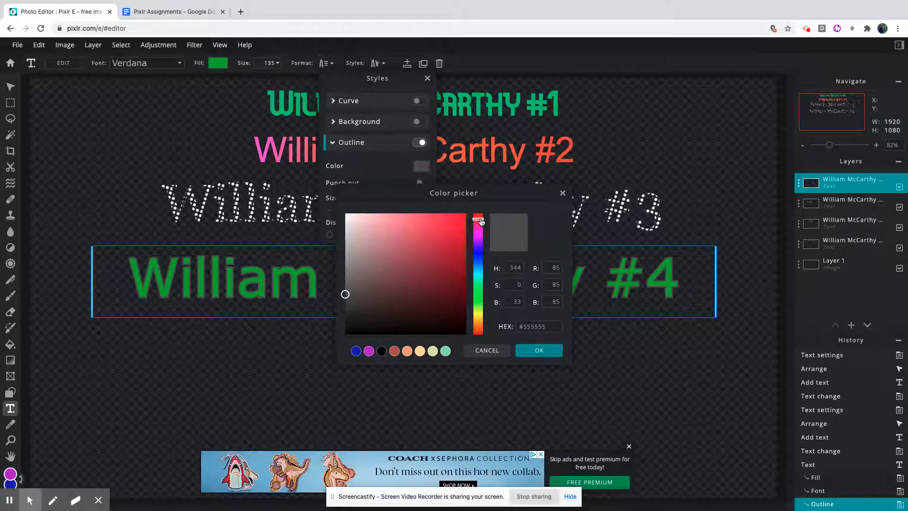
left_click(529, 352)
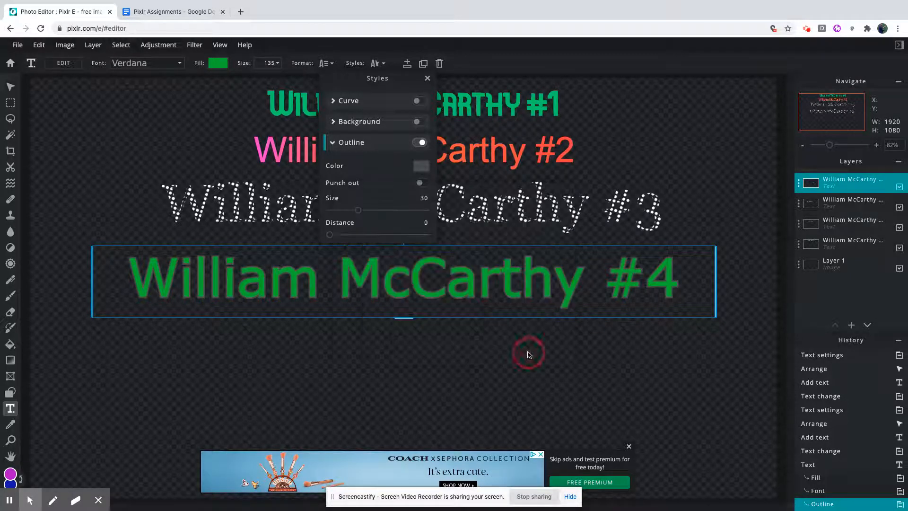
left_click(421, 183)
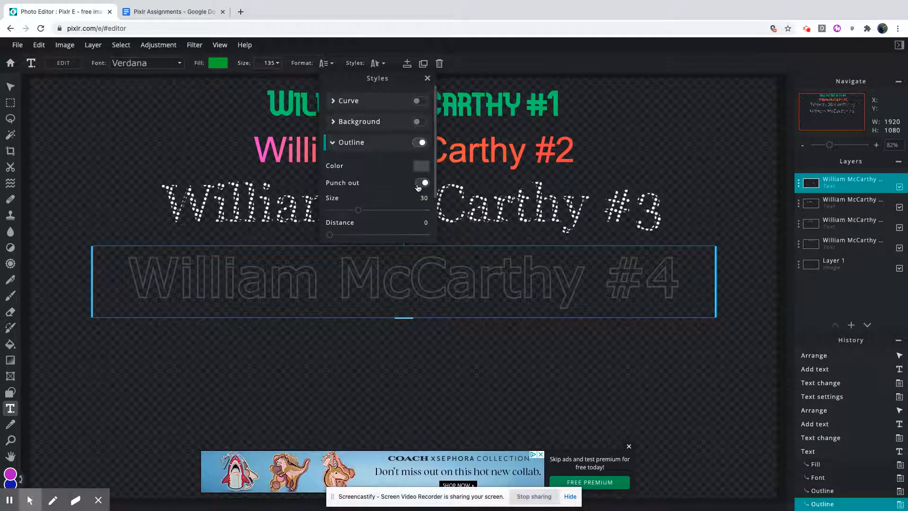
left_click(418, 186)
Set the #4 text's outline size to 56, distance to 94 and direction to 127.3.
left_click_drag(358, 210, 384, 210)
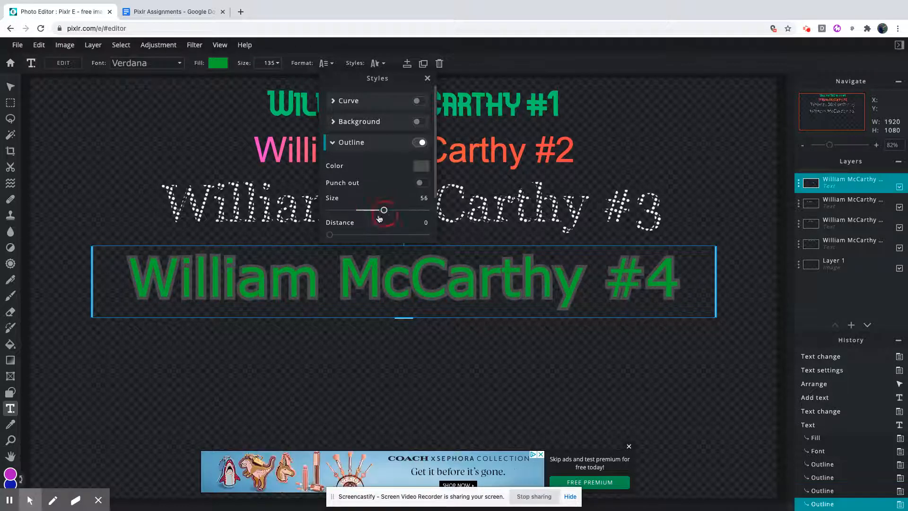
left_click_drag(332, 237, 421, 242)
scroll(389, 229, "down", 1)
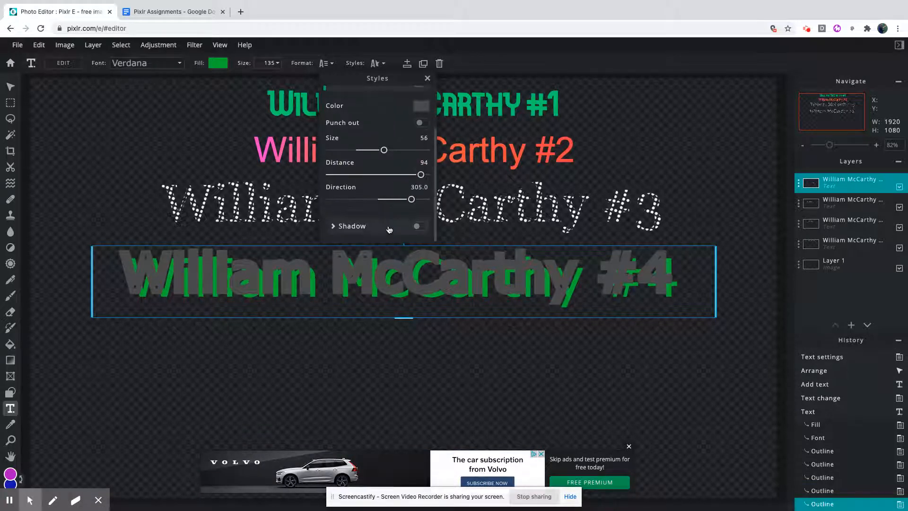
left_click_drag(414, 204, 364, 202)
scroll(387, 173, "up", 2)
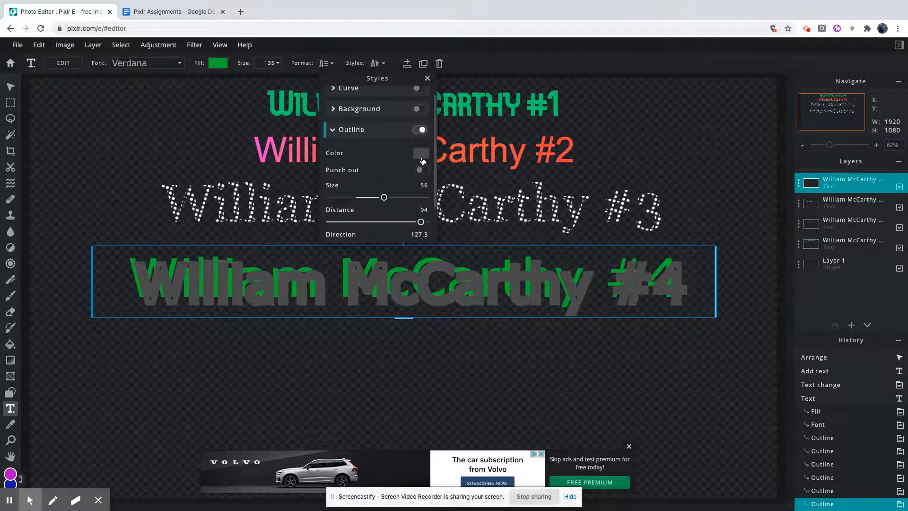
Change the #4 text's outline color to the purple swatch, #AD11D0.
left_click(420, 154)
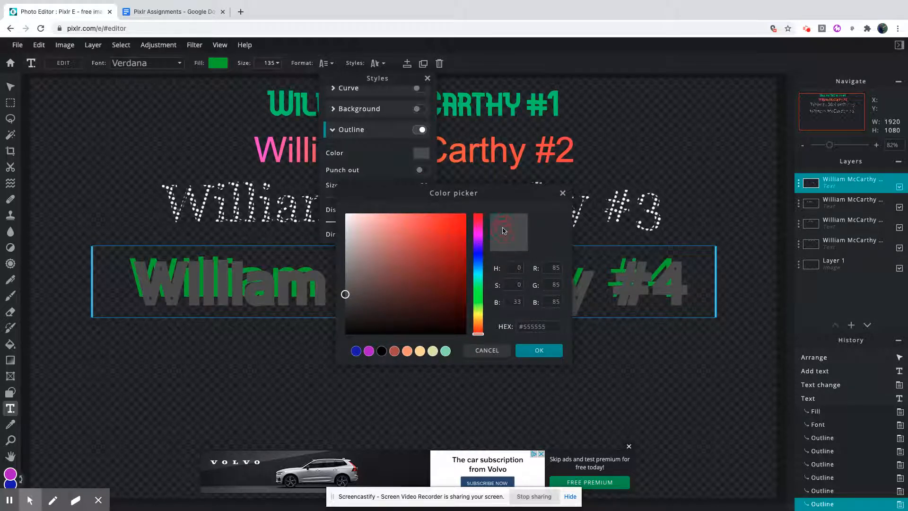
left_click(477, 226)
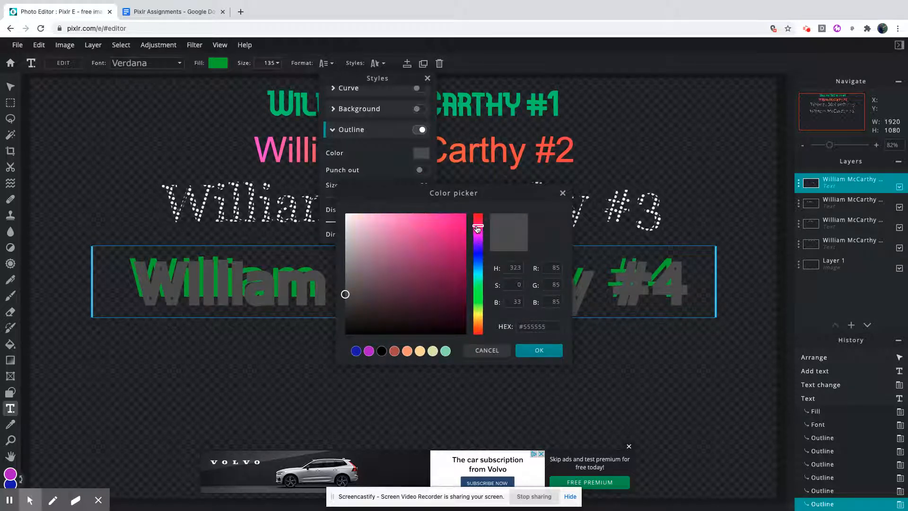
left_click(365, 354)
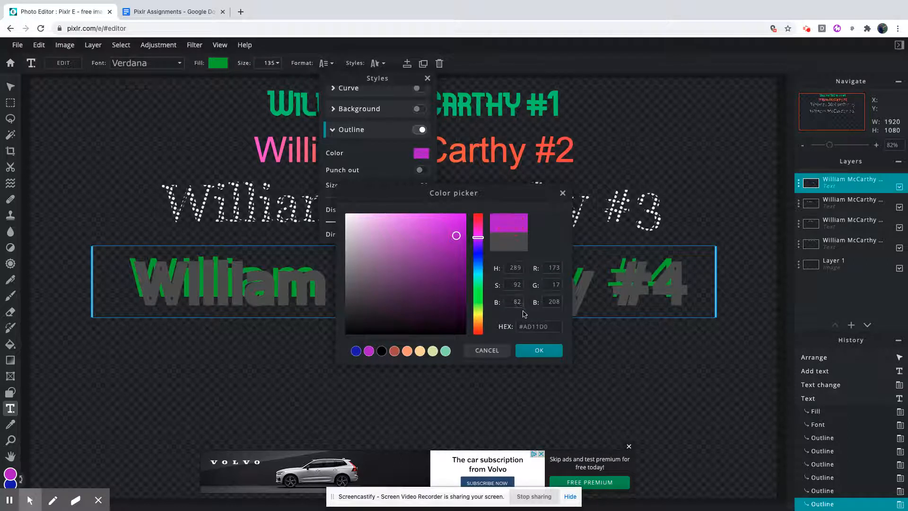
left_click(534, 350)
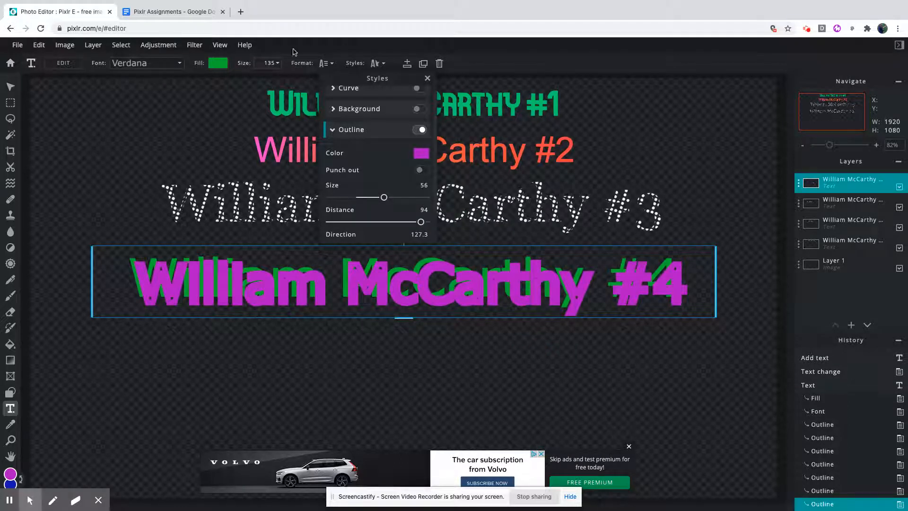
Switch to the Google Docs assignment, read the requirements for the #5 text, and return to Pixlr.
left_click(161, 13)
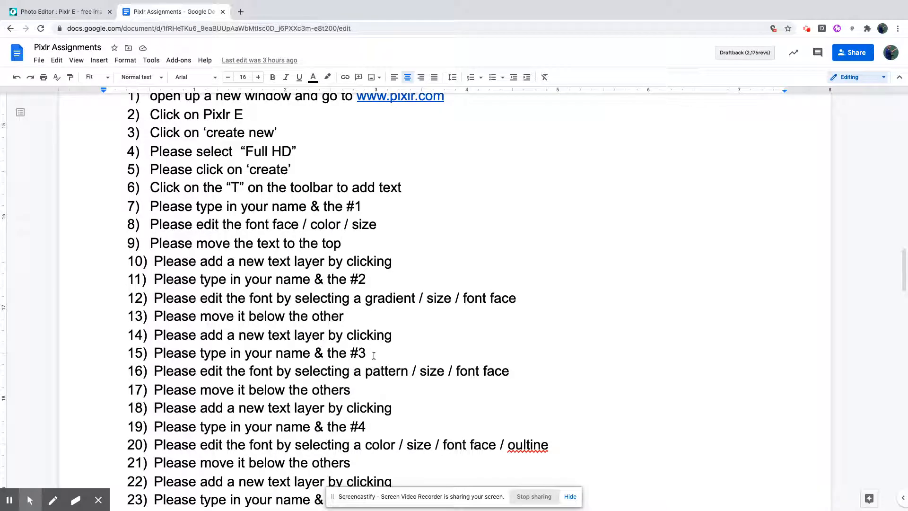
scroll(354, 347, "down", 5)
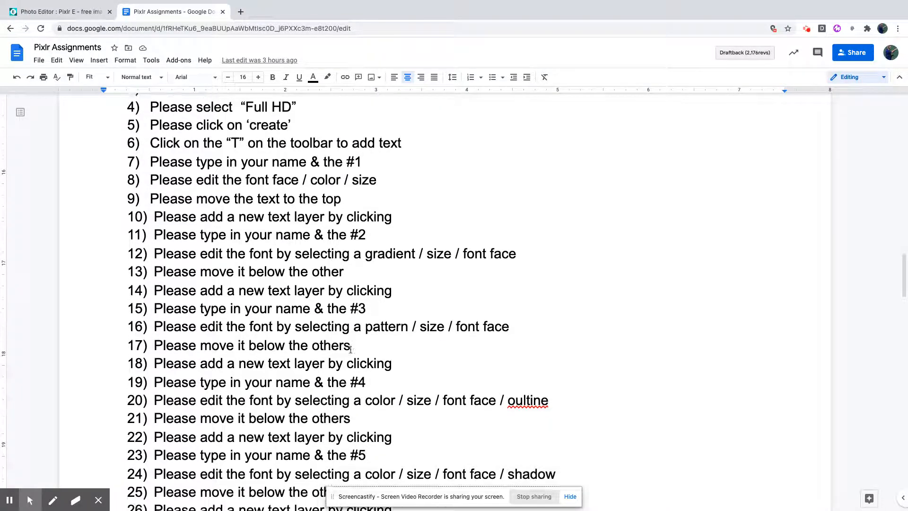
scroll(350, 349, "down", 5)
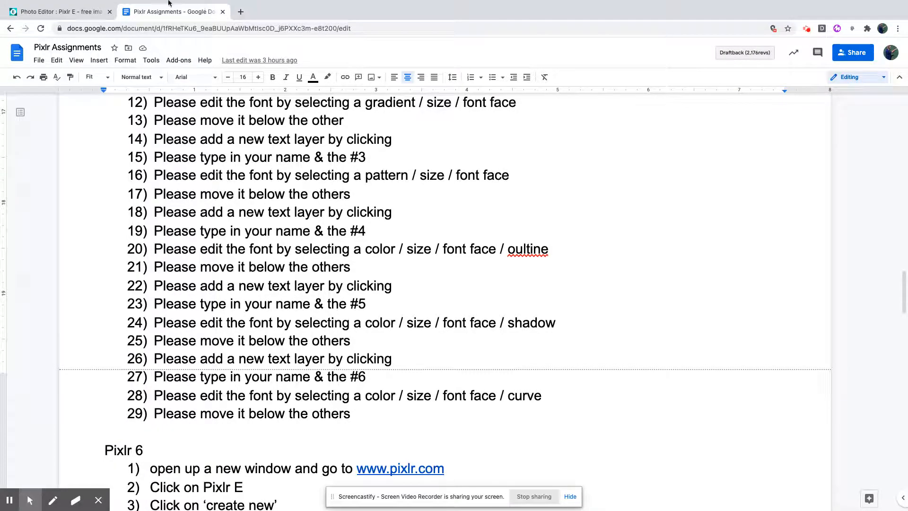
left_click(62, 11)
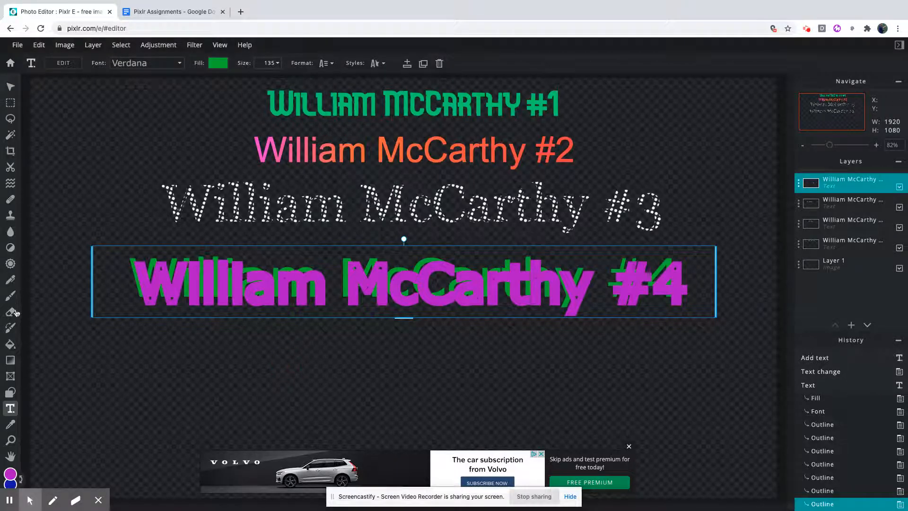
Add another new text layer containing the full name followed by "# 5".
left_click(368, 351)
left_click(368, 350)
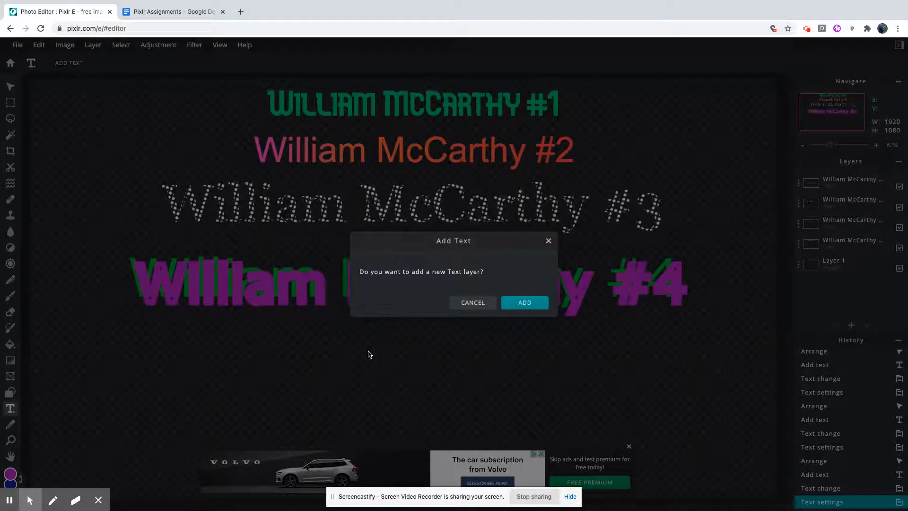
key("Return")
type("William MCCa")
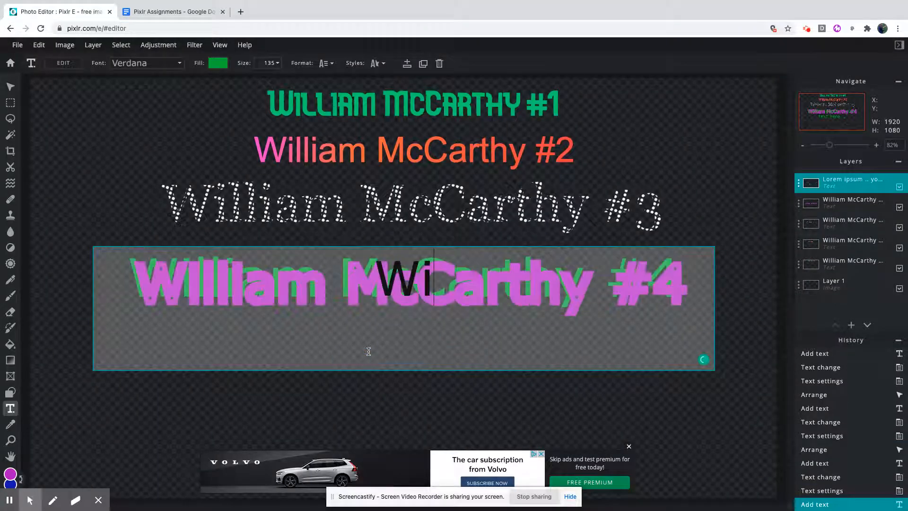
key("BackSpace")
key("BackSpace")
key("BackSpace")
type("cCarthy")
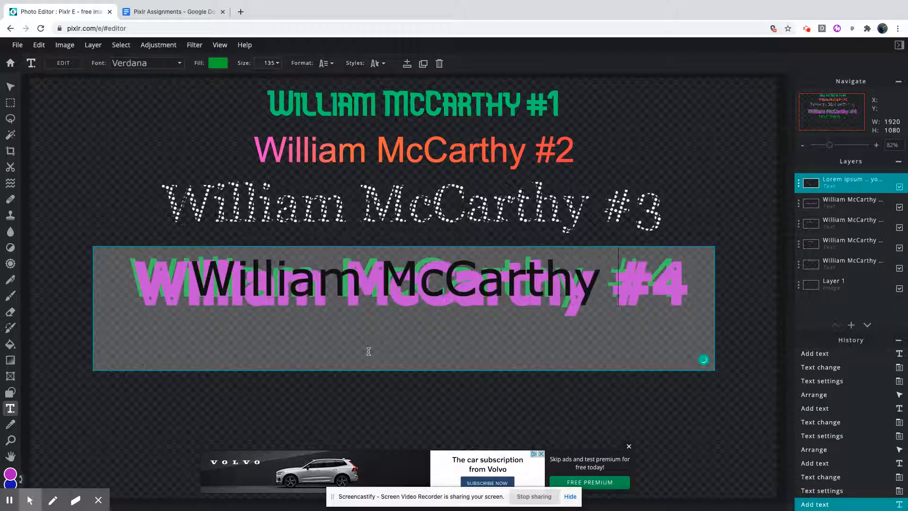
type(" #5")
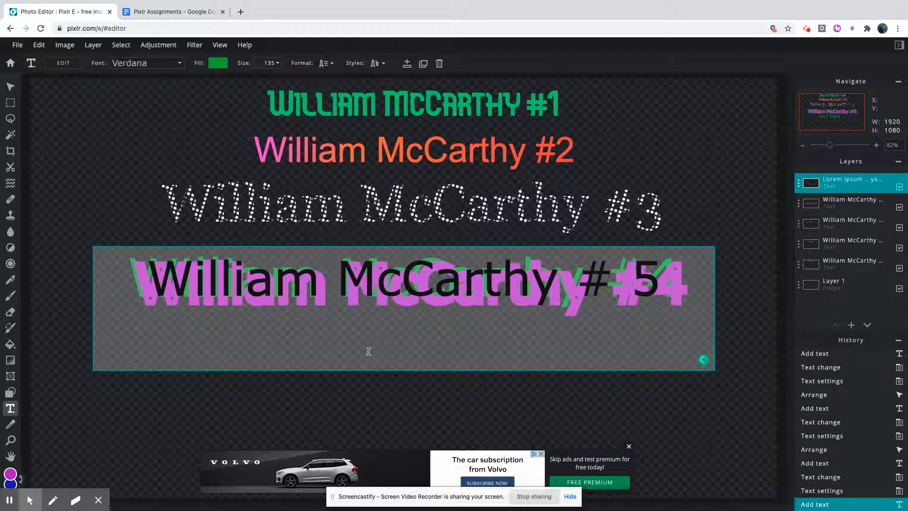
key("Return")
key("BackSpace")
left_click(614, 227)
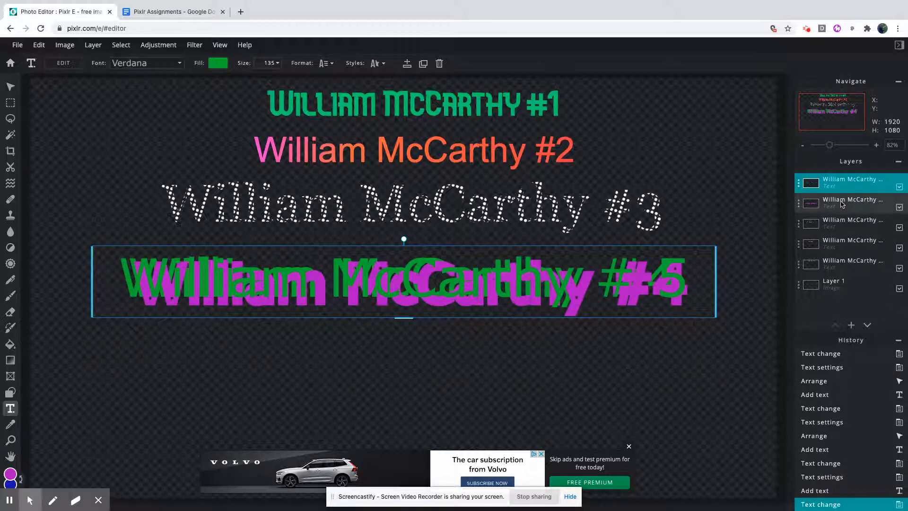
Move the #5 text directly below the #4 text and keep it selected.
left_click_drag(646, 268, 645, 350)
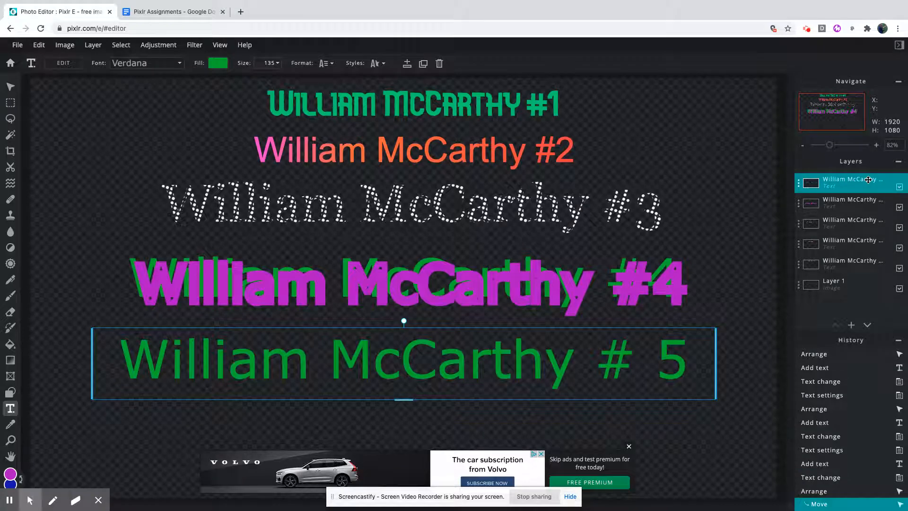
left_click(726, 260)
left_click(624, 355)
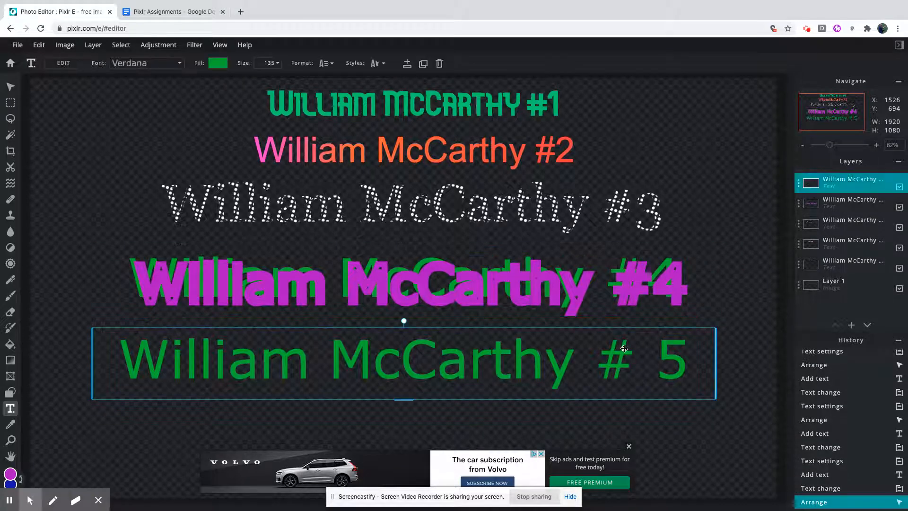
Turn on the shadow style for the #5 text and set the shadow color to red, #EE0B0B.
left_click(371, 65)
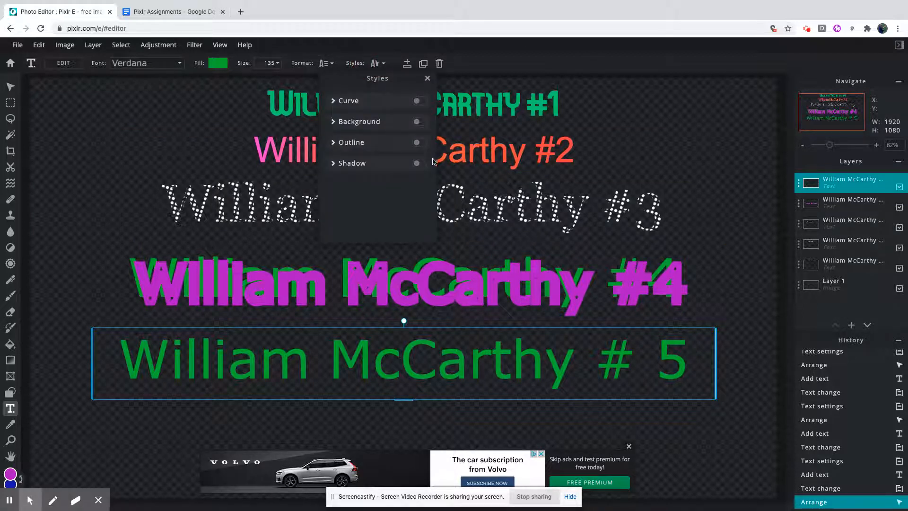
left_click(417, 164)
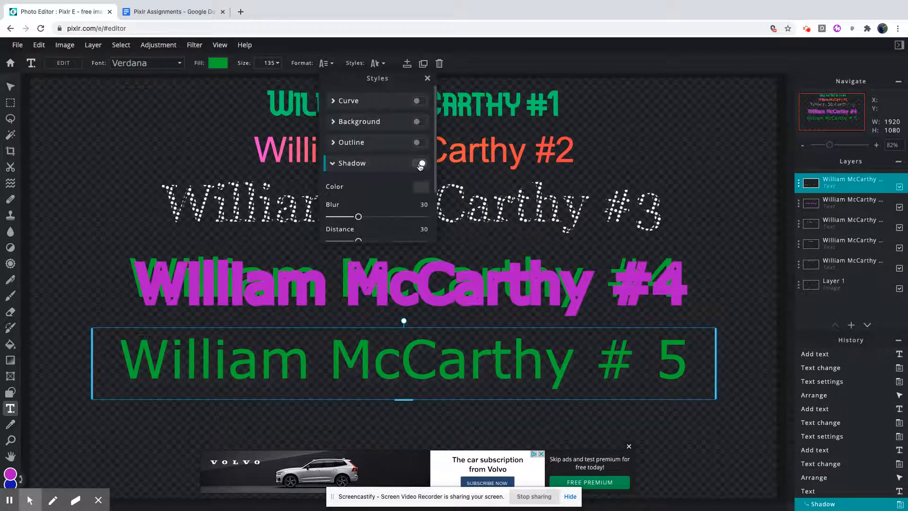
left_click(418, 188)
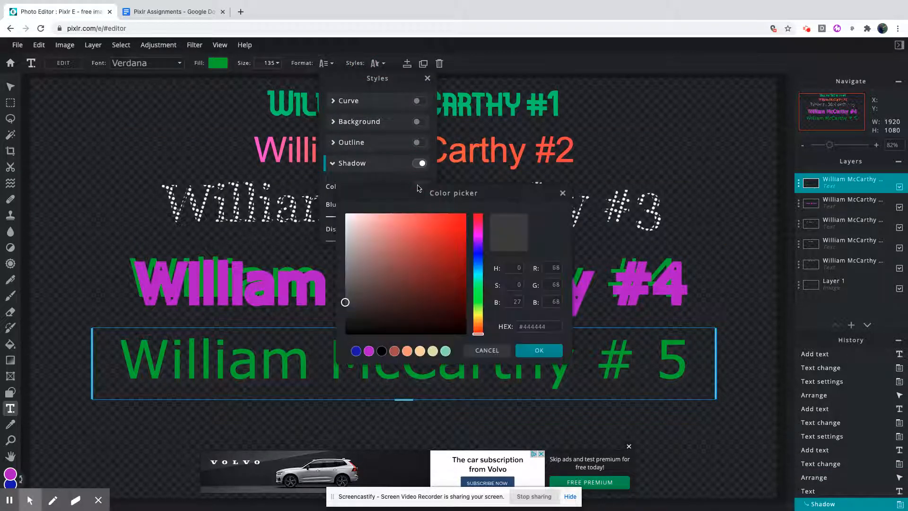
left_click(460, 221)
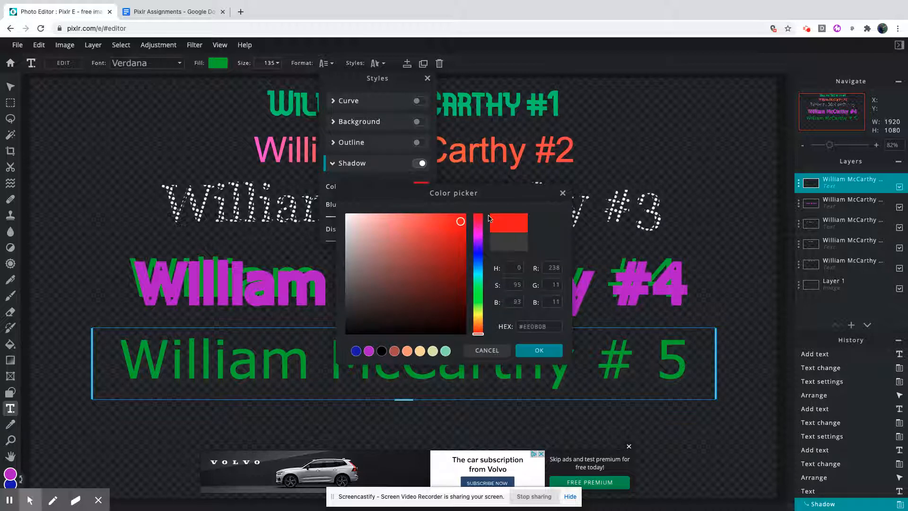
left_click(538, 352)
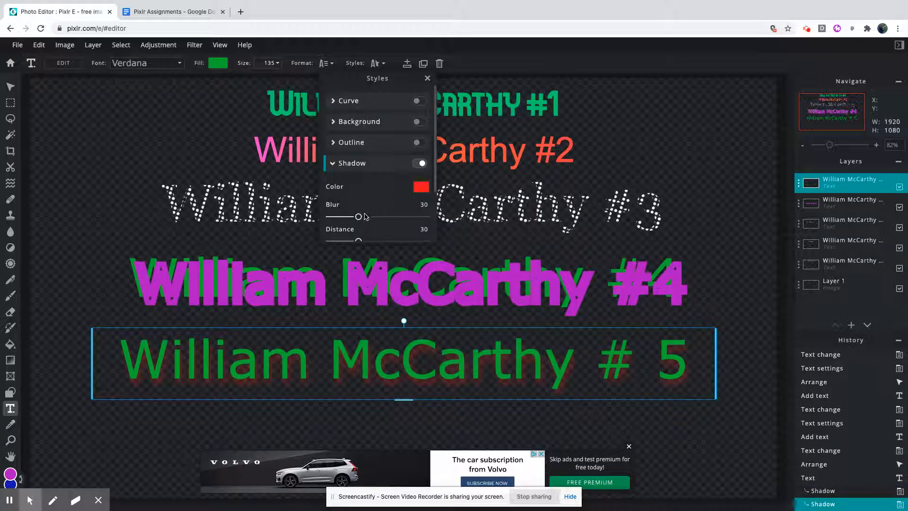
Set the #5 text's shadow to blur 27, direction 253.8 and opacity 98, and finish editing that text.
left_click_drag(361, 219, 397, 195)
scroll(379, 211, "down", 1)
scroll(379, 211, "down", 1)
left_click_drag(359, 225, 424, 221)
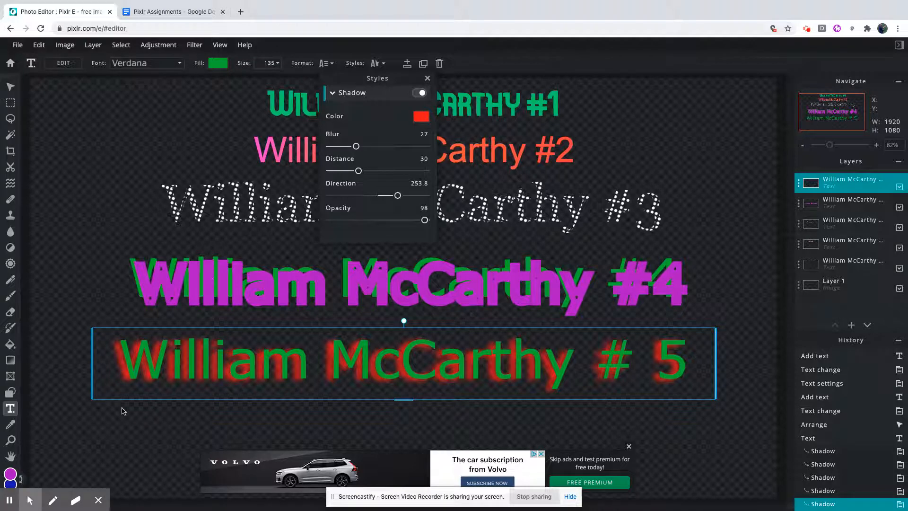
left_click(149, 93)
scroll(178, 310, "down", 4)
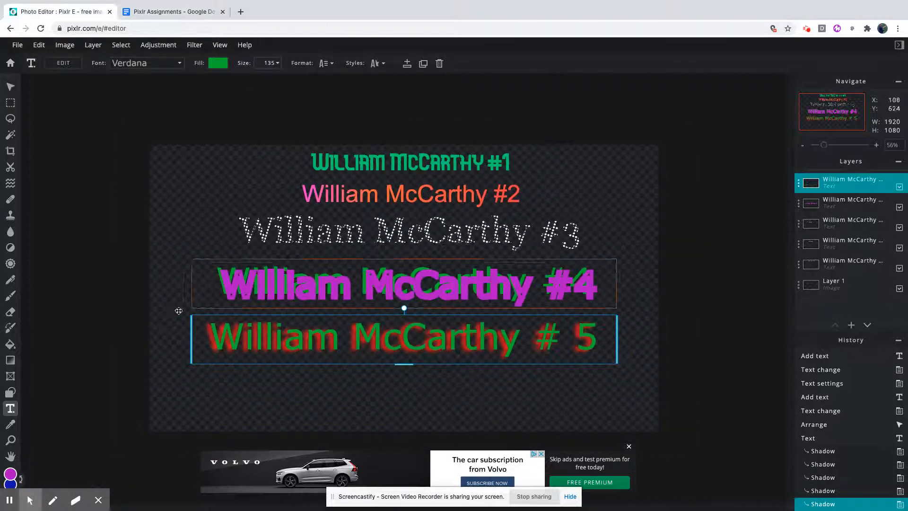
left_click(381, 375)
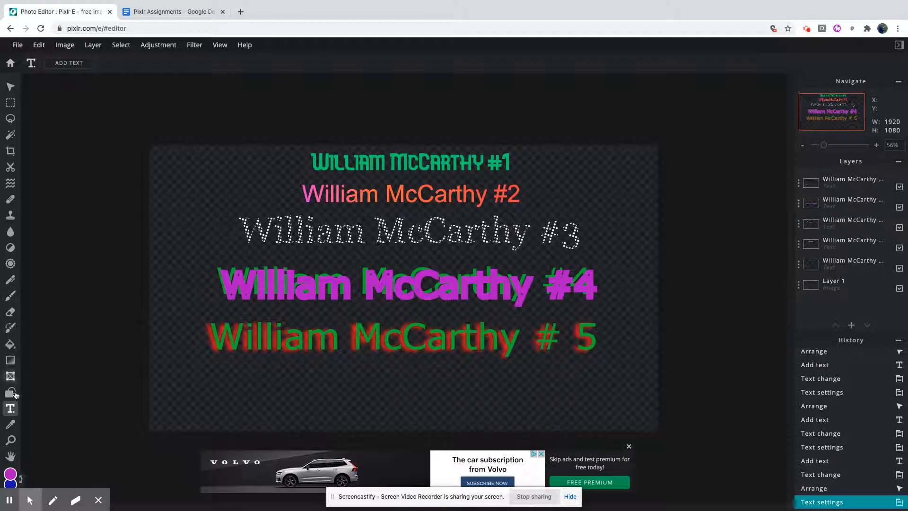
Add a new text layer containing the full name followed by "#6" and place it directly below the #5 text.
left_click(310, 395)
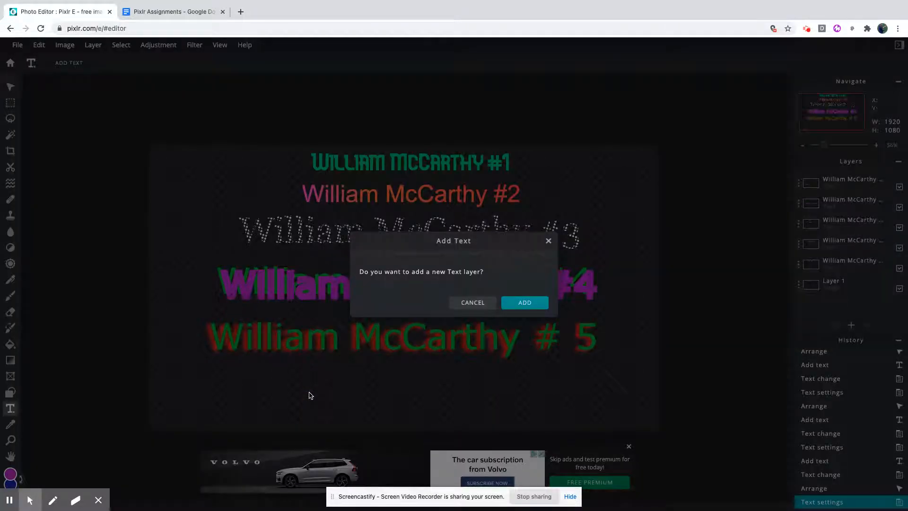
left_click(519, 305)
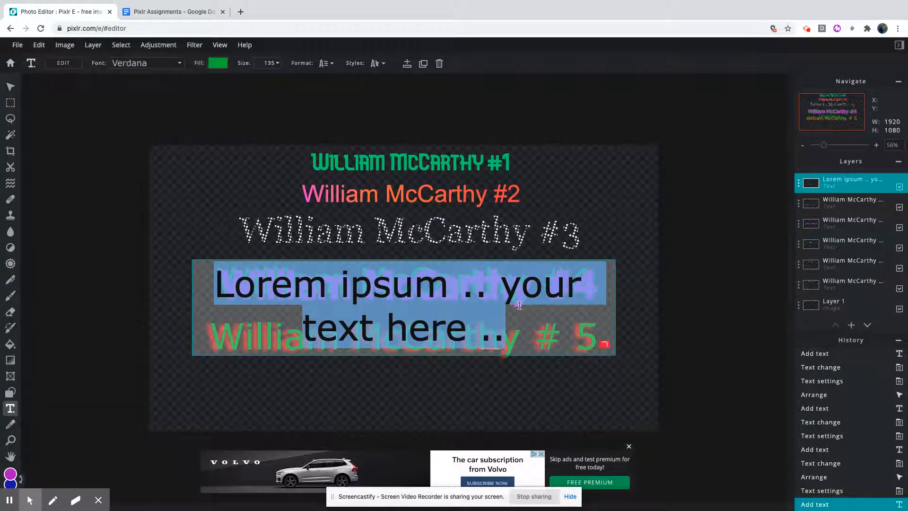
type("William MCC")
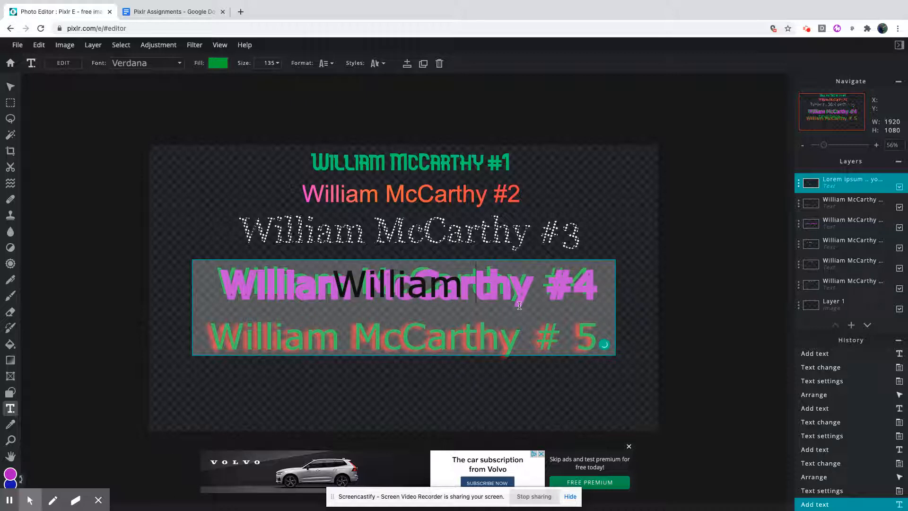
key("BackSpace")
key("BackSpace")
type("cCar")
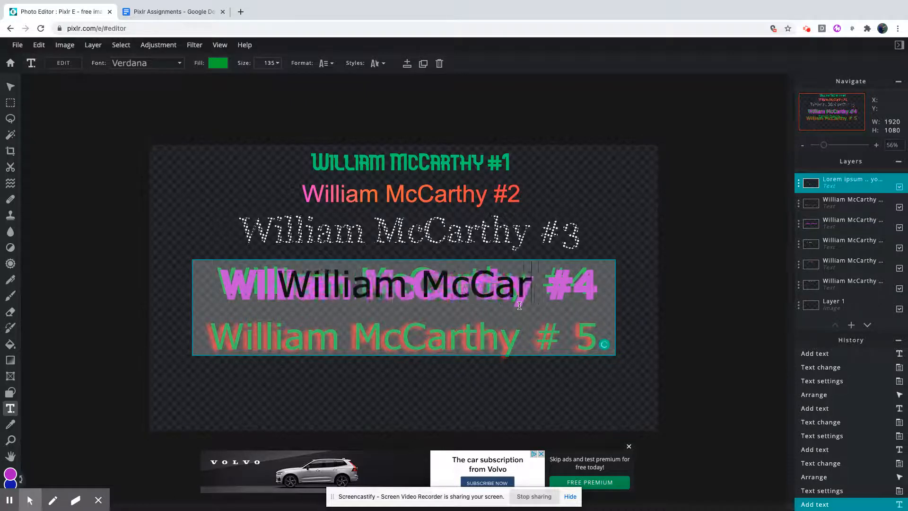
type("thy #6")
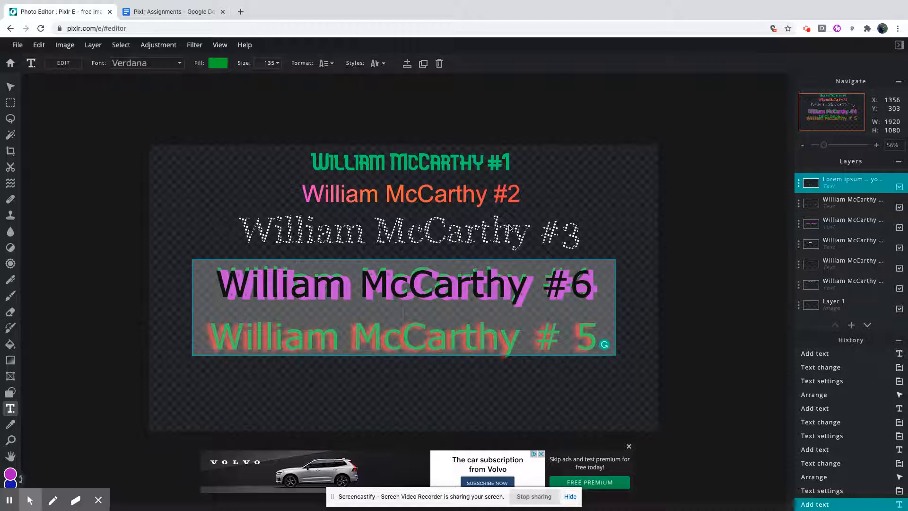
left_click(611, 223)
left_click_drag(475, 279, 480, 387)
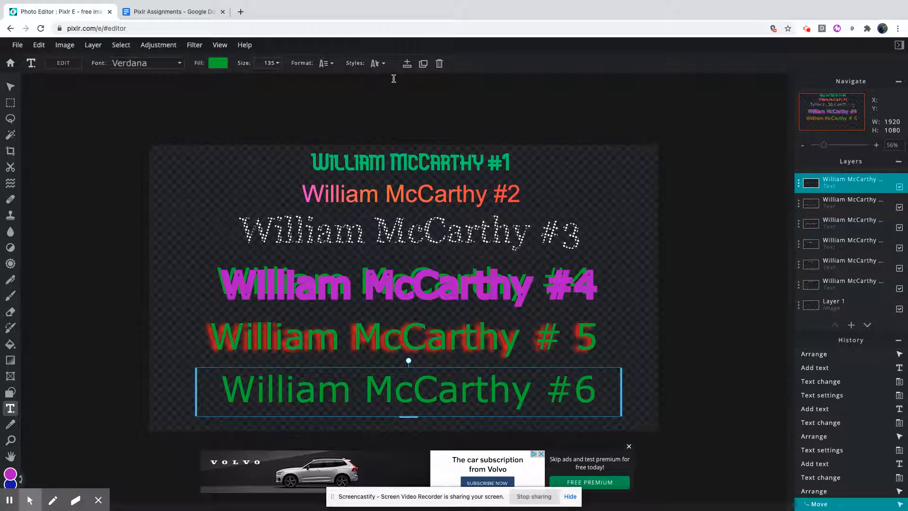
Turn on the curve style for the #6 text using the arc shape.
left_click(383, 64)
left_click(411, 102)
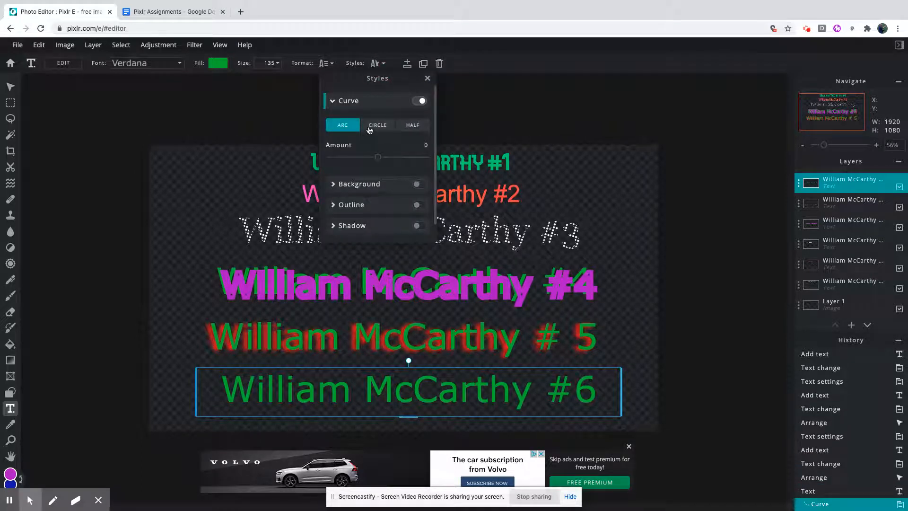
mouse_move(379, 155)
left_mouse_down()
mouse_move(401, 157)
mouse_move(340, 158)
mouse_move(376, 157)
left_mouse_up()
Try the circle and half curve shapes on the #6 text.
left_click(375, 128)
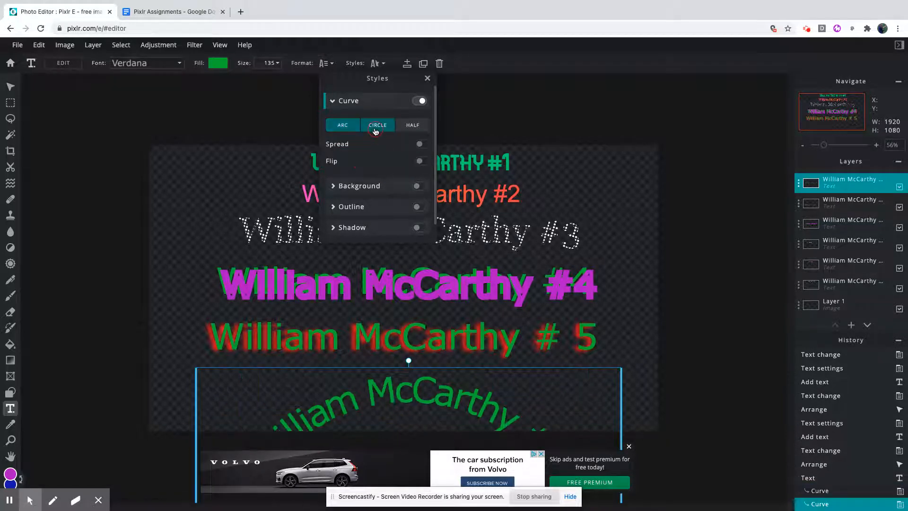
left_click(411, 130)
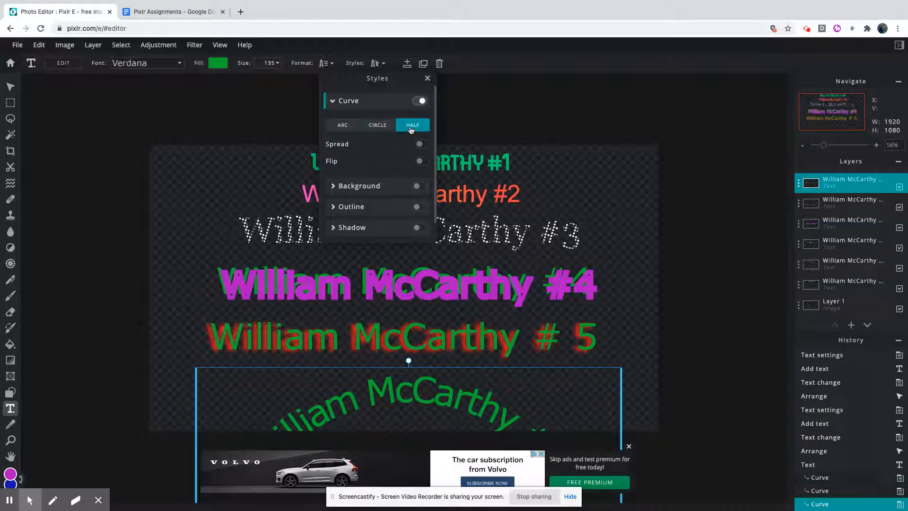
left_click(386, 131)
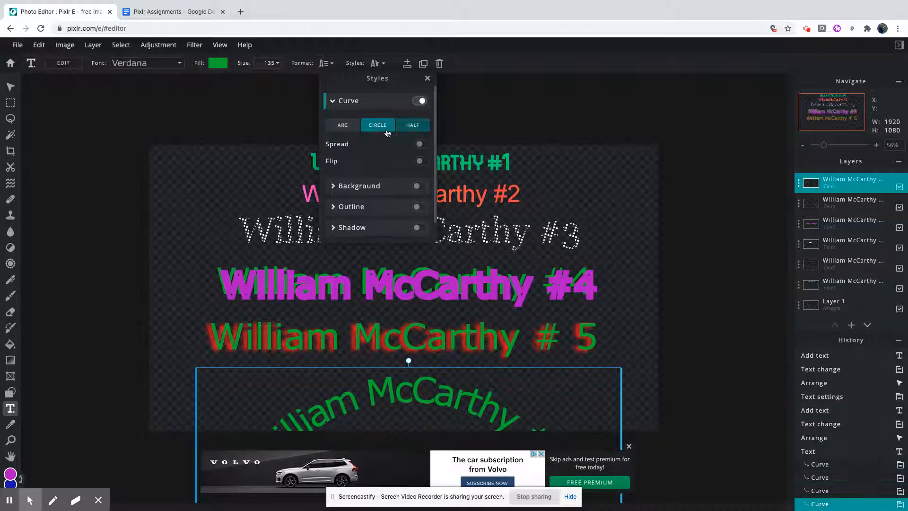
Curve the #6 text as an arc with an amount of 42 and close the style settings.
left_click(351, 131)
left_click_drag(378, 161, 399, 162)
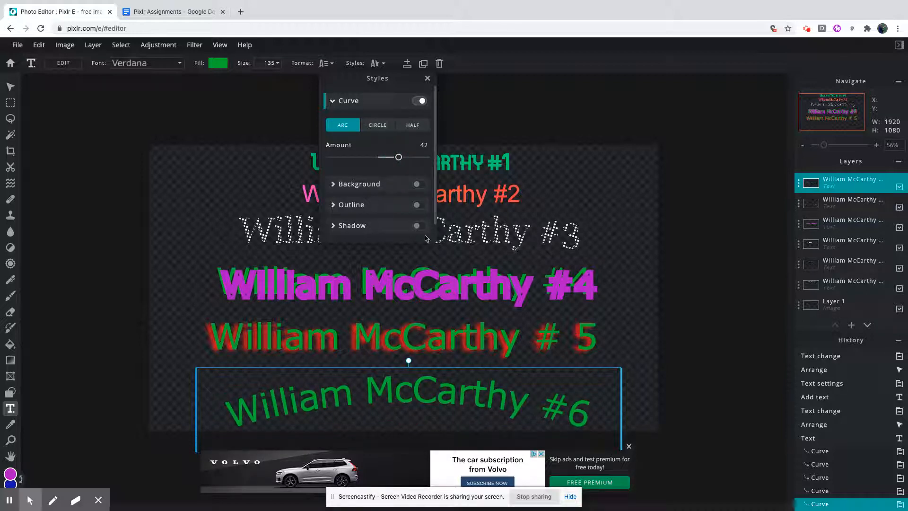
left_click(556, 200)
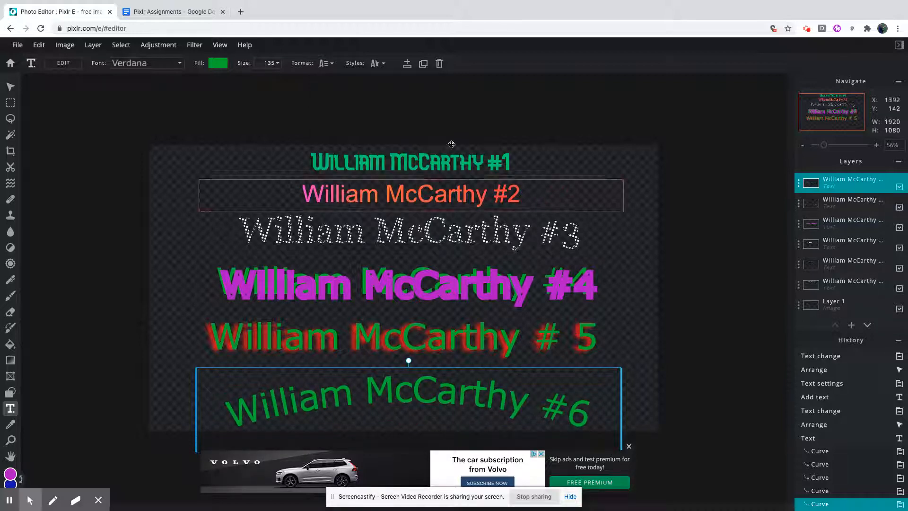
Check the remaining Pixlr 5 instructions in the Google Docs assignment, return to Pixlr and deselect the #6 text.
left_click(176, 13)
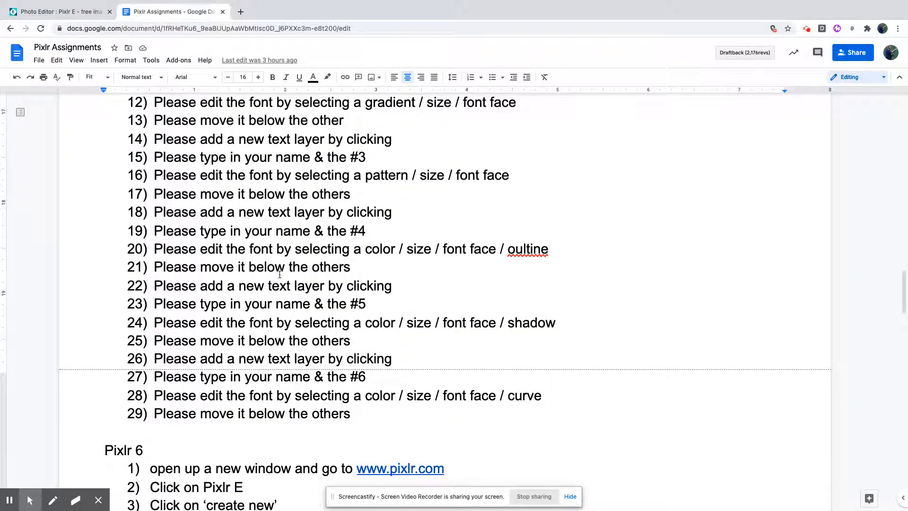
left_click(64, 37)
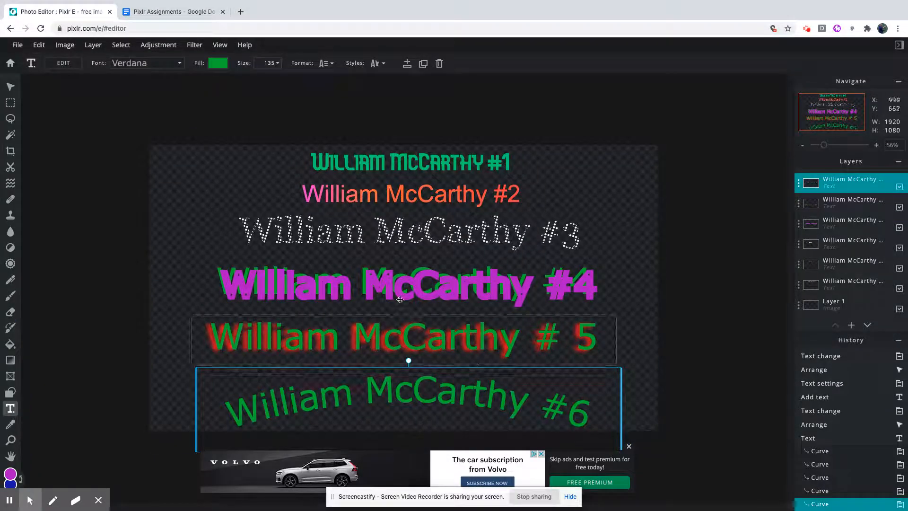
left_click(187, 161)
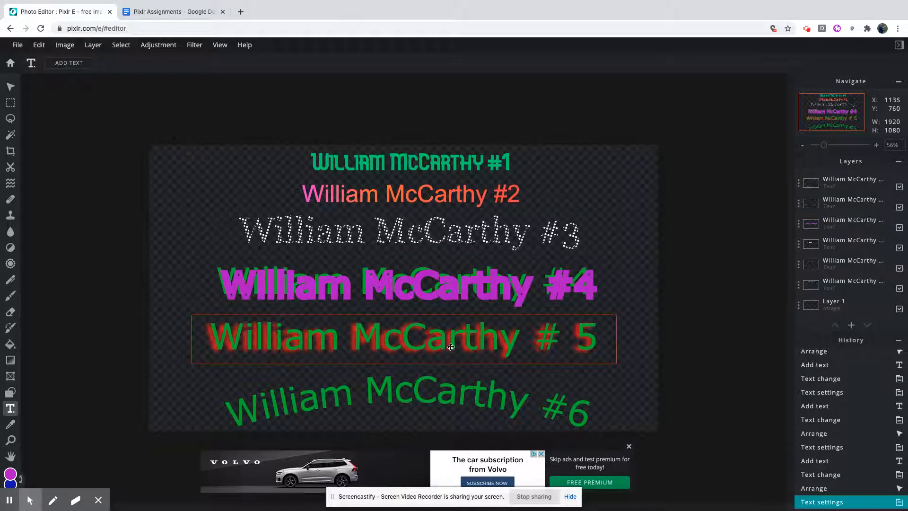